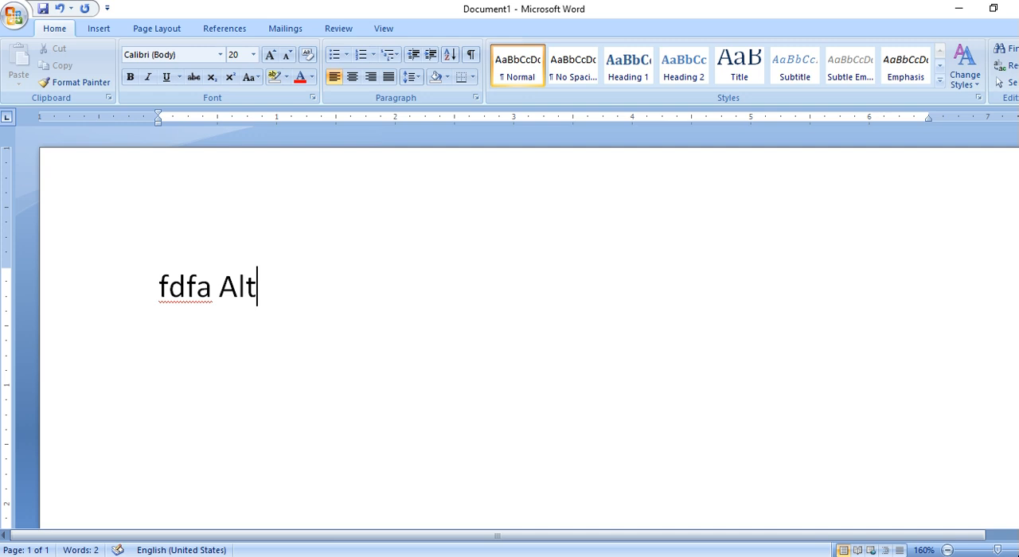
Complete the first line so it reads "fdfa Alt+x" and leave a blank line beneath it.
type("+x")
key("Return")
key("Return")
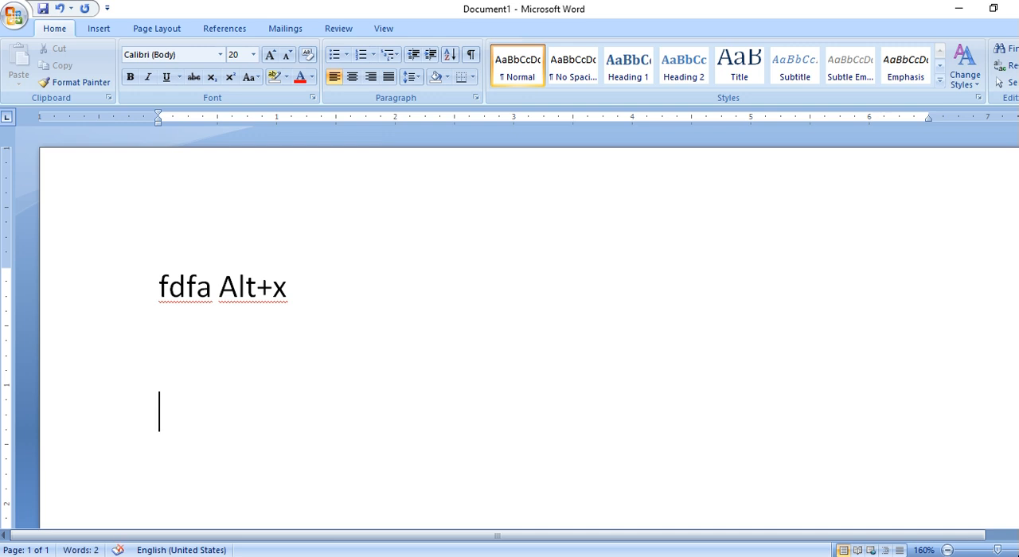
Add the line "fdfb Alt+x", copying the text "Alt+x" from the first line.
type("fdf")
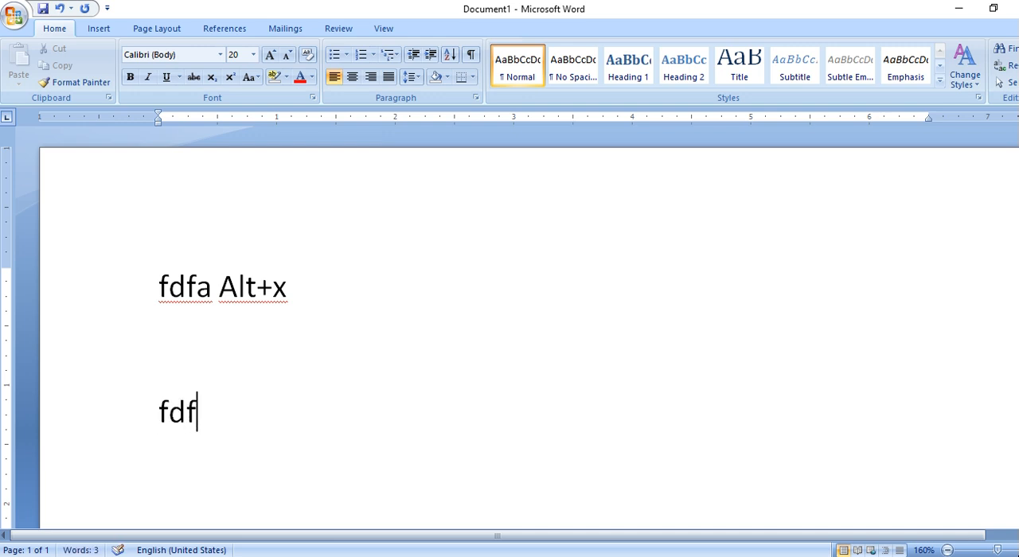
type("b")
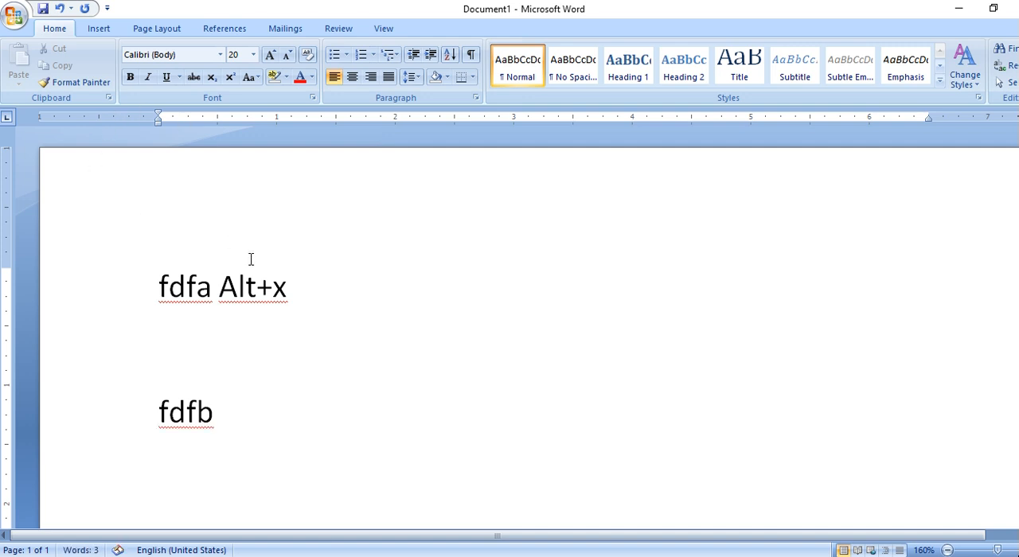
left_click_drag(291, 288, 221, 291)
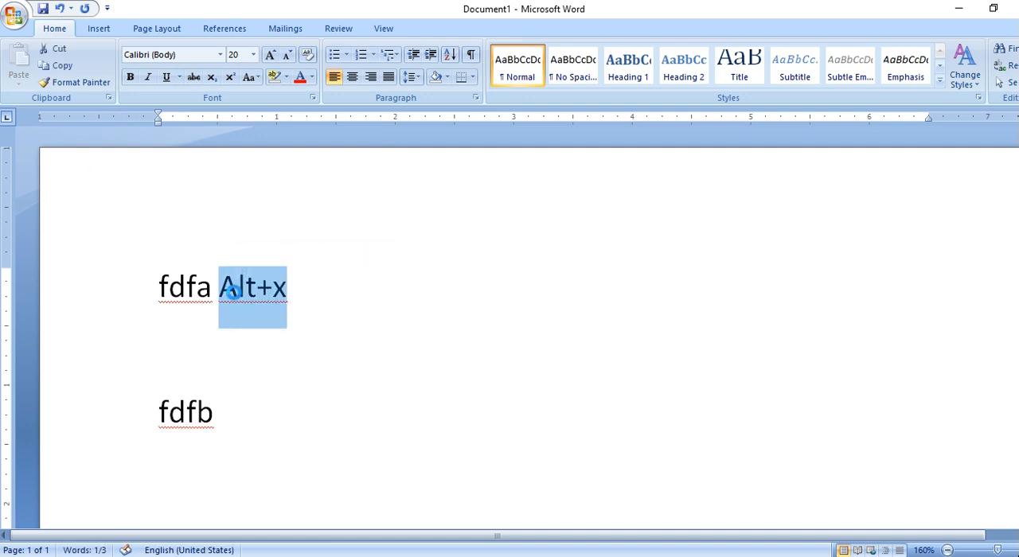
key("ctrl+c")
left_click(253, 410)
key("ctrl+v")
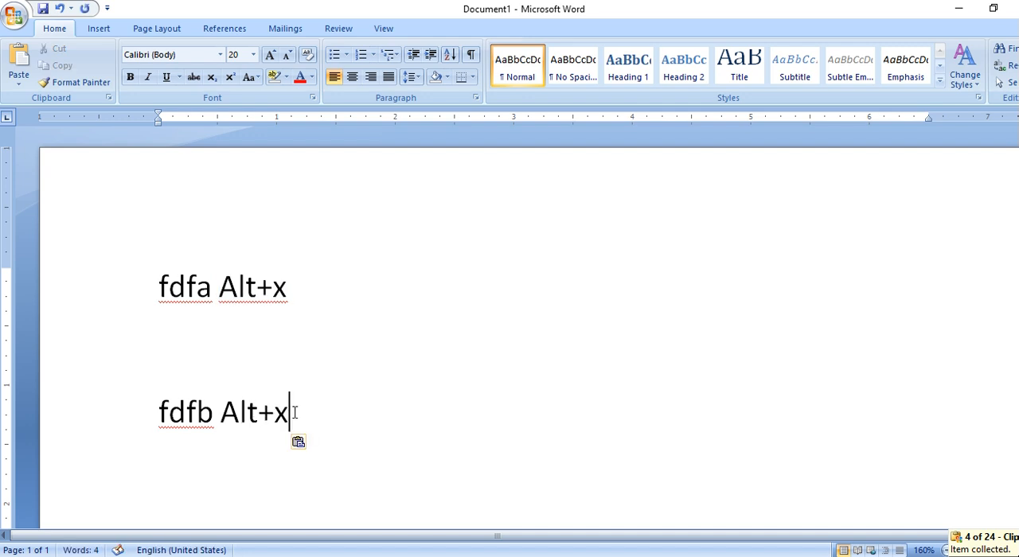
Add the lines "fdfc Alt+x" and "fdfd Alt+x" below, each preceded by a blank line, reusing the copied "Alt+x".
key("Return")
key("Return")
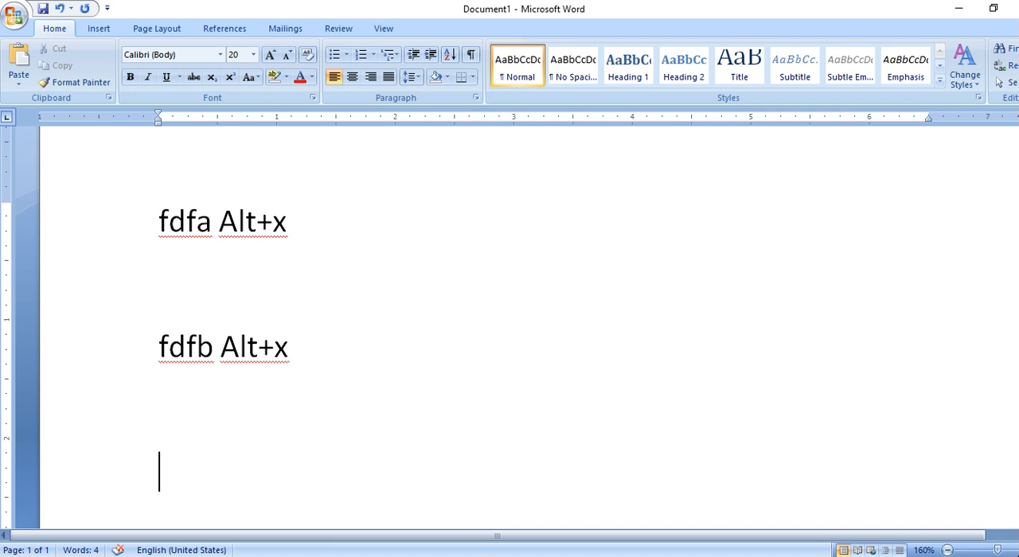
type("fdfc")
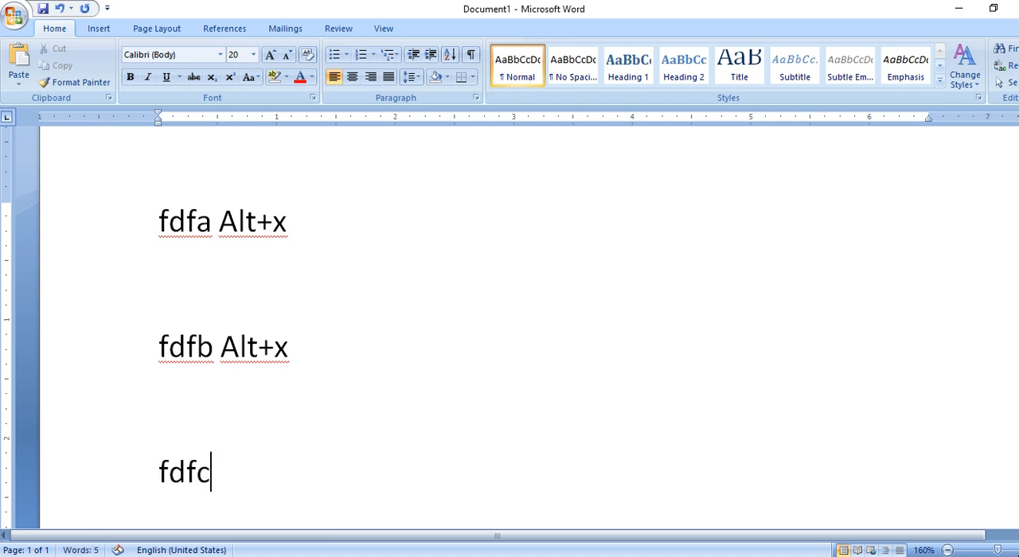
key("ctrl+v")
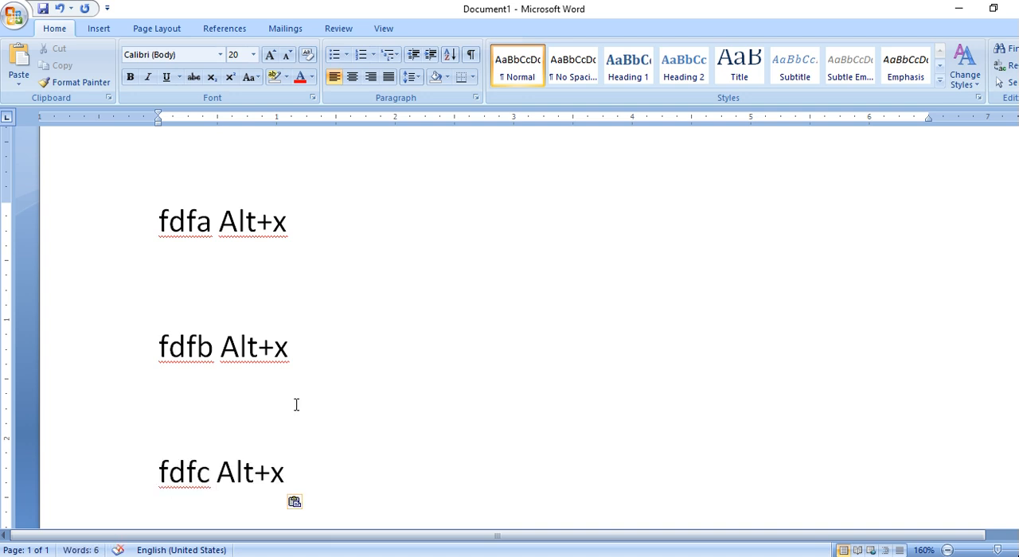
key("Return")
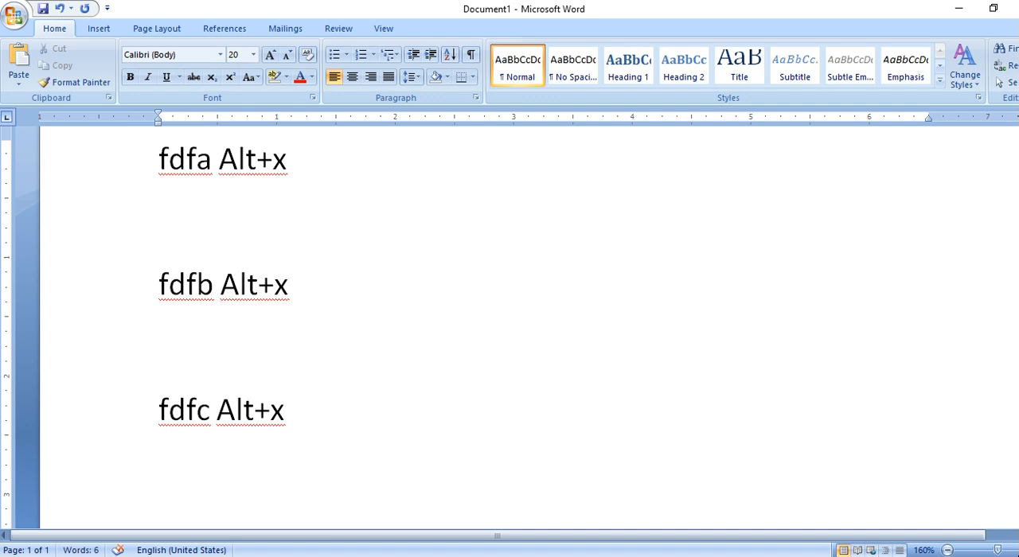
key("Return")
type("fdfd")
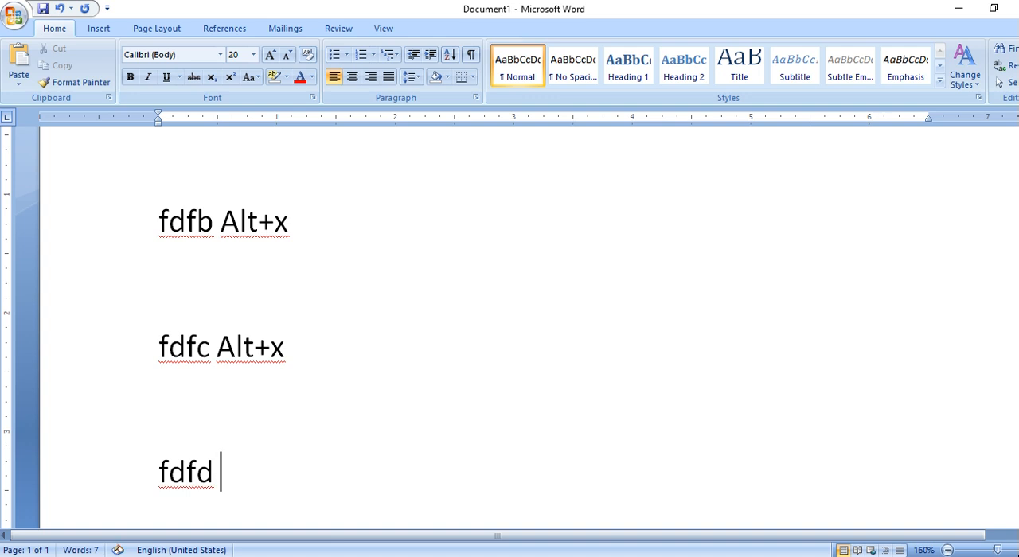
key("ctrl+v")
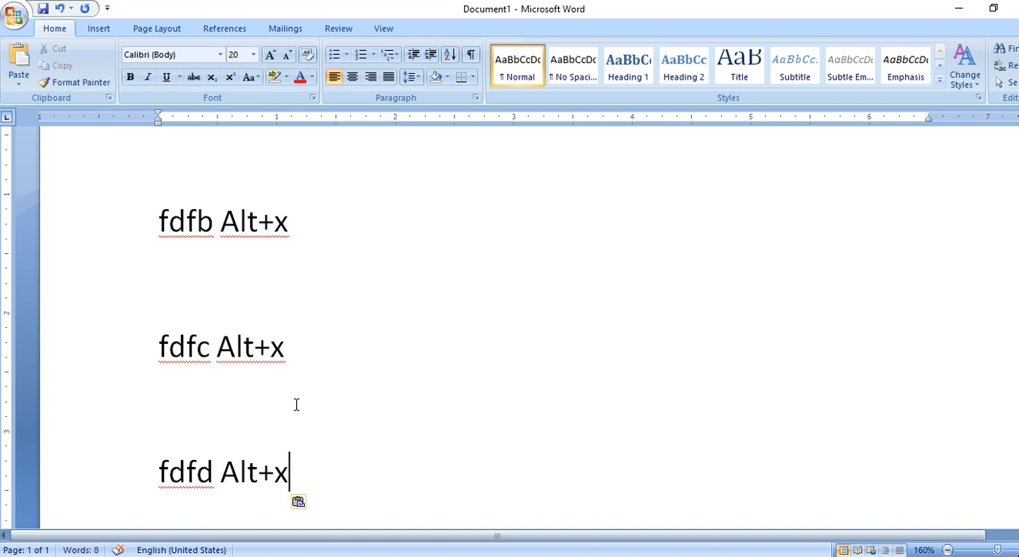
Add the lines "fdf0 Alt+x" and "fdf1 Alt+x" below the fdfd line, each preceded by a blank line.
key("Return")
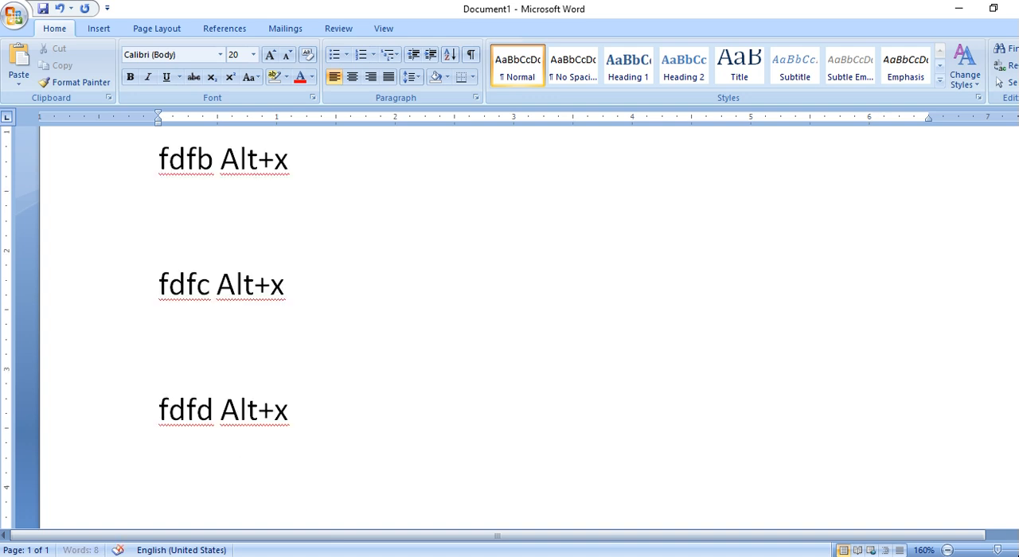
key("Return")
type("fdd")
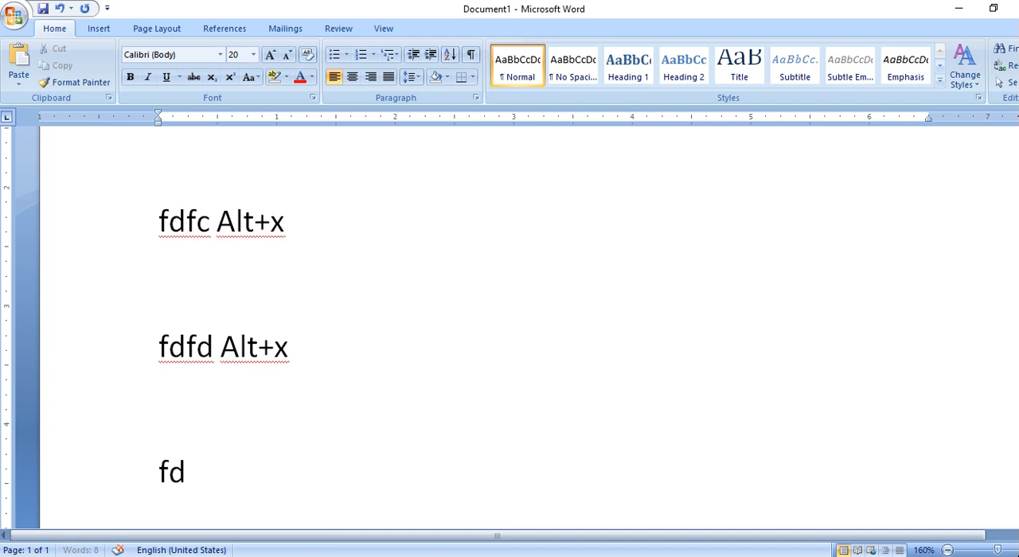
key("BackSpace")
type("f0")
key("ctrl+v")
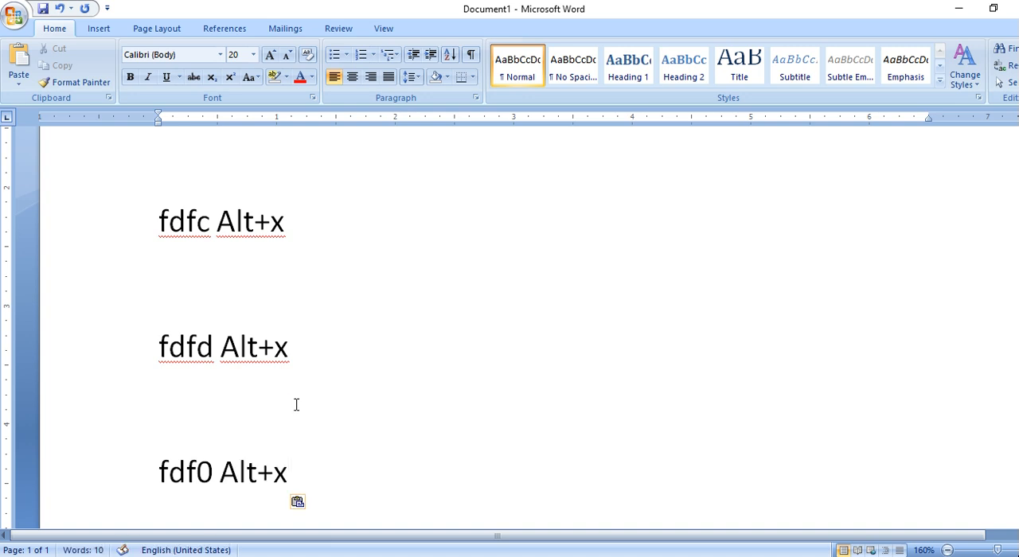
key("Return")
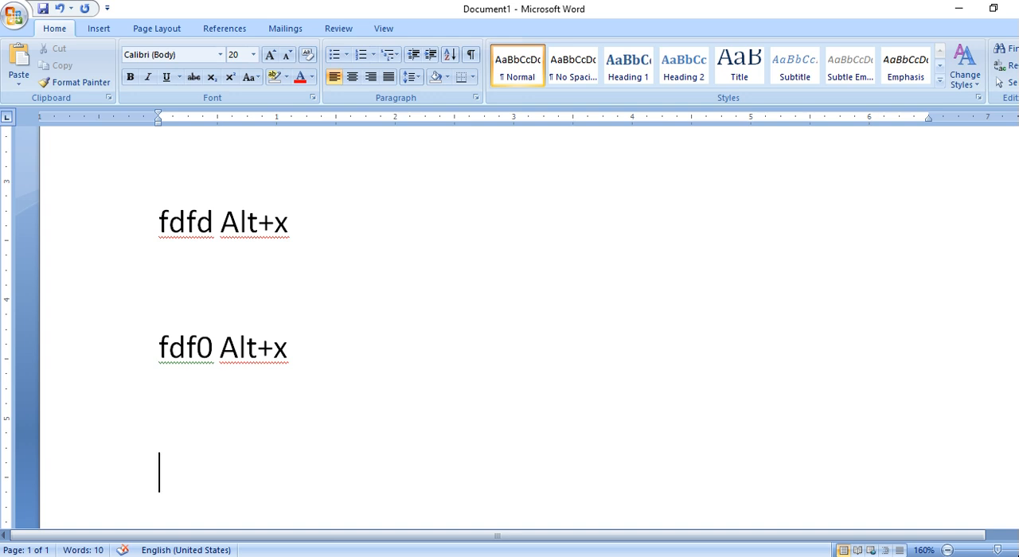
type("fdf1")
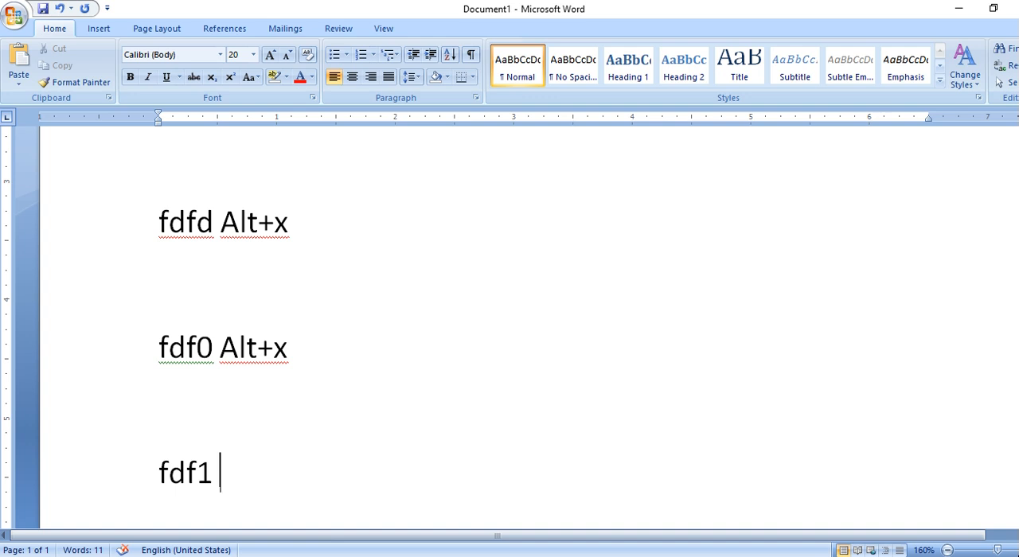
key("ctrl+v")
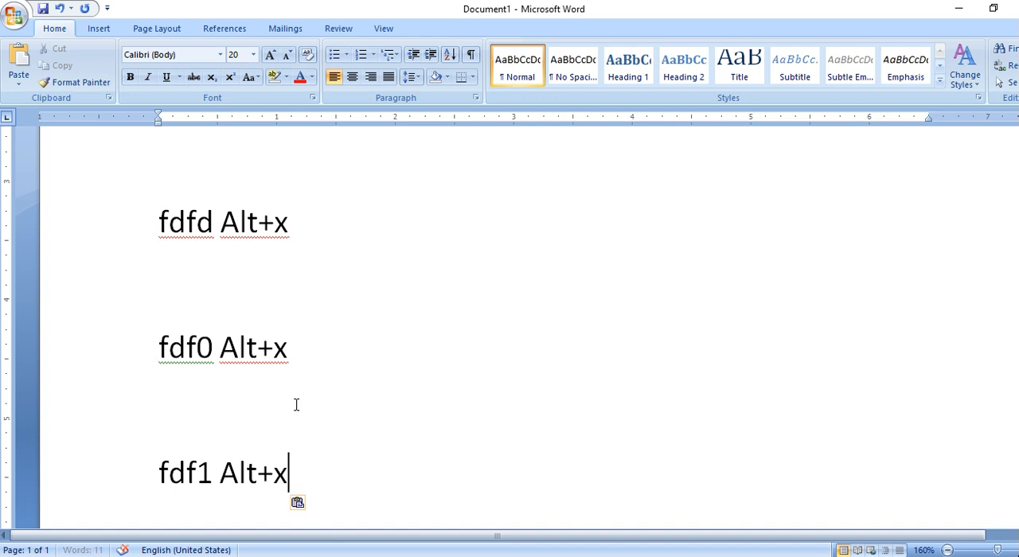
Add the lines "fdf2 Alt+x" and "fdf3 Alt+x" with blank lines between them and an empty line at the end.
key("Return")
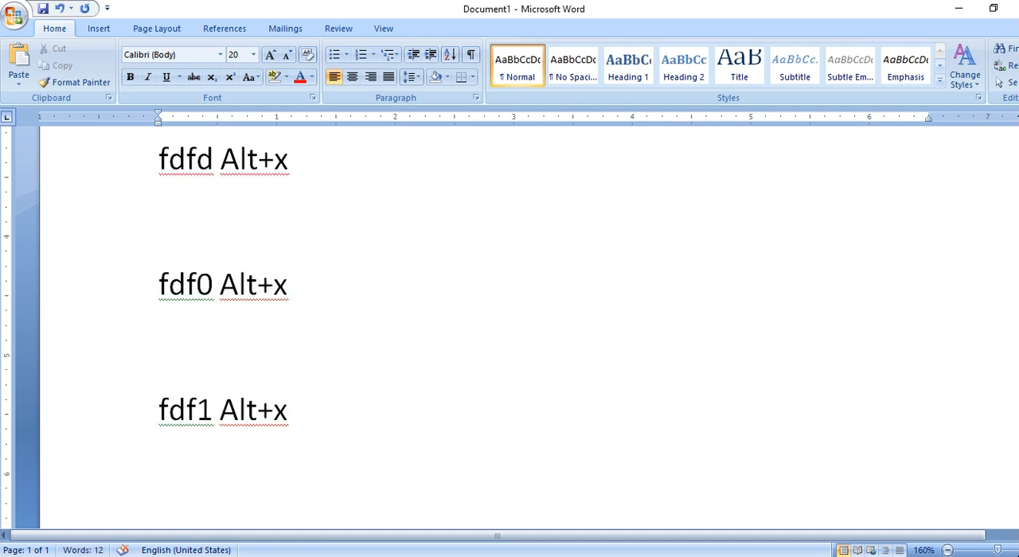
key("Return")
type("fdf2 Alt+x")
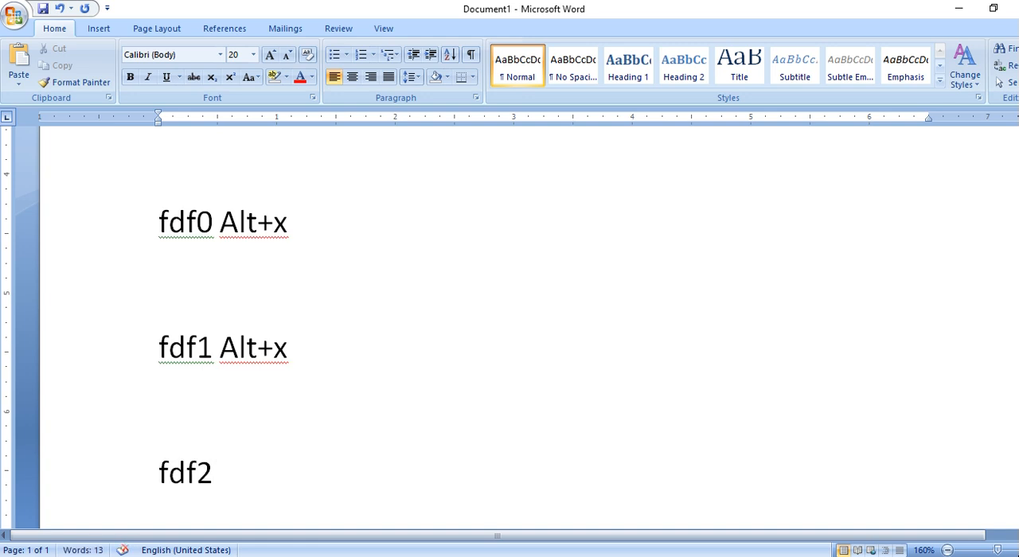
key("ctrl+v")
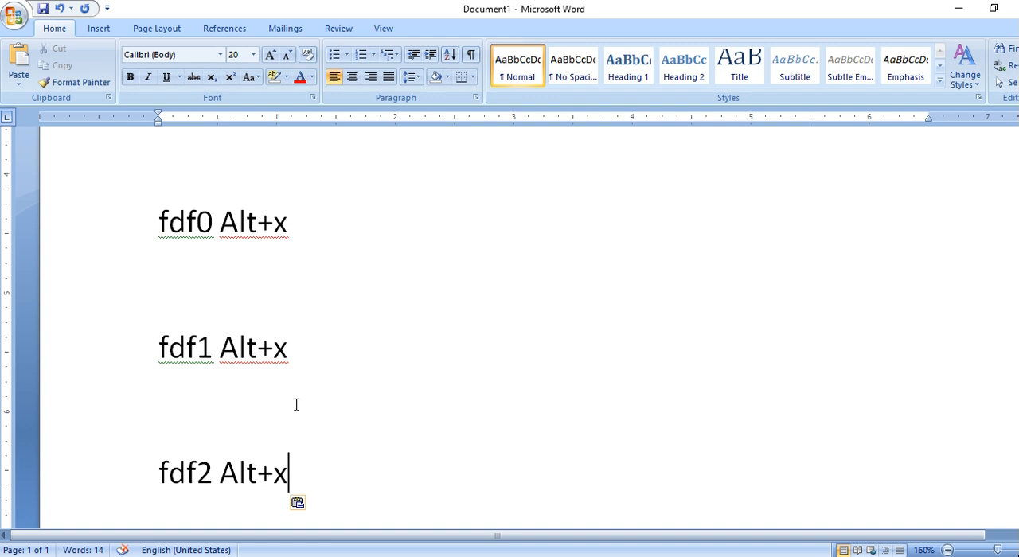
key("Return")
type("fdf3")
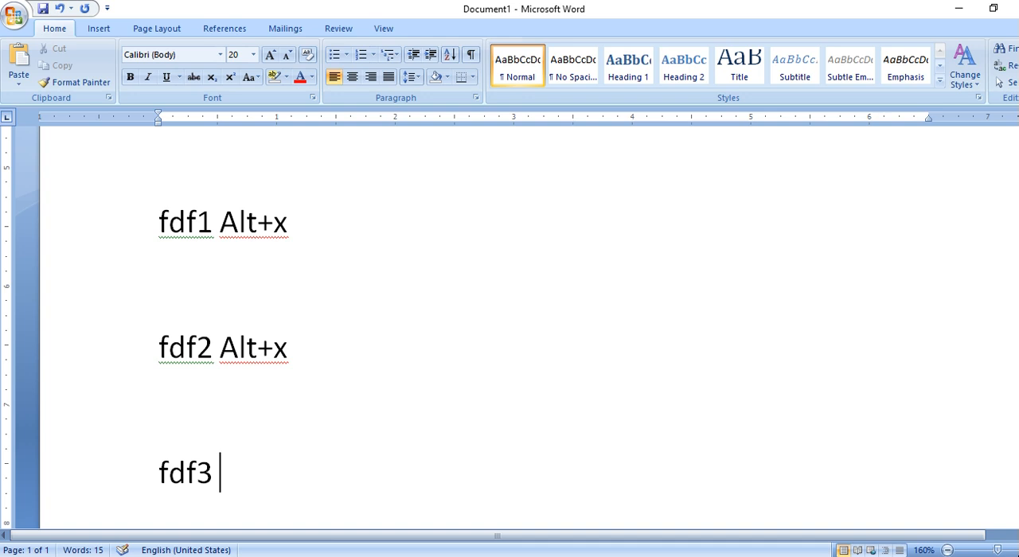
key("ctrl+v")
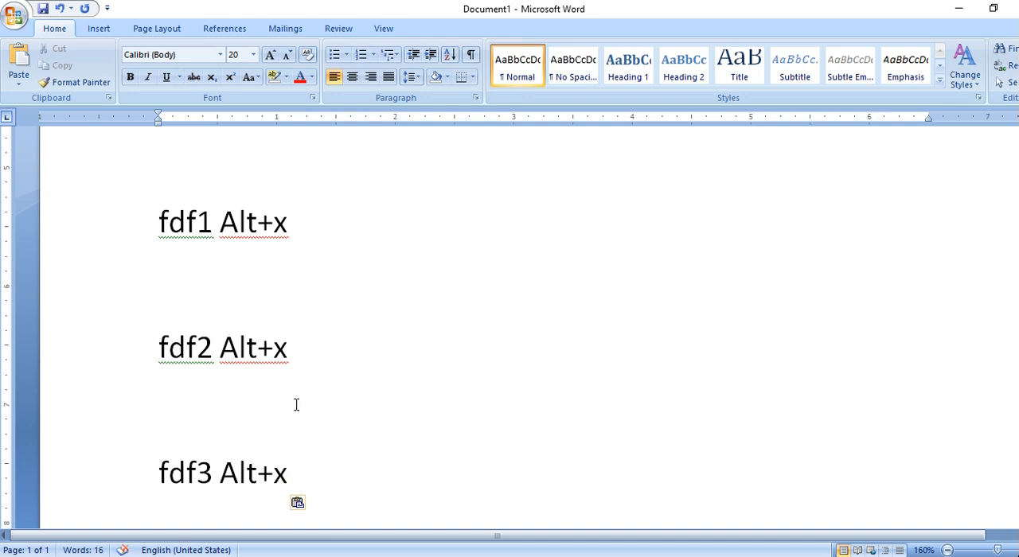
key("Return")
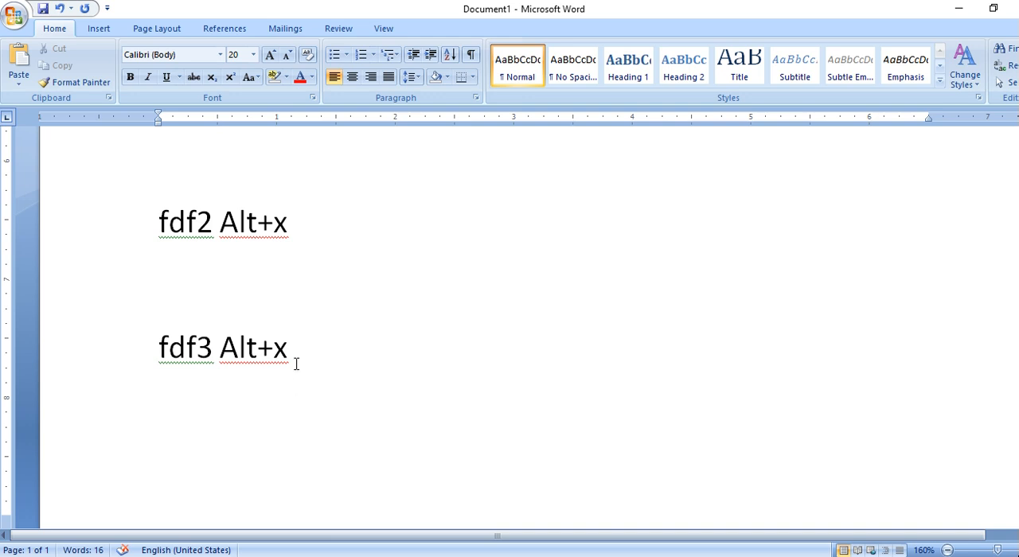
scroll(296, 364, "up", 10)
left_click(306, 245)
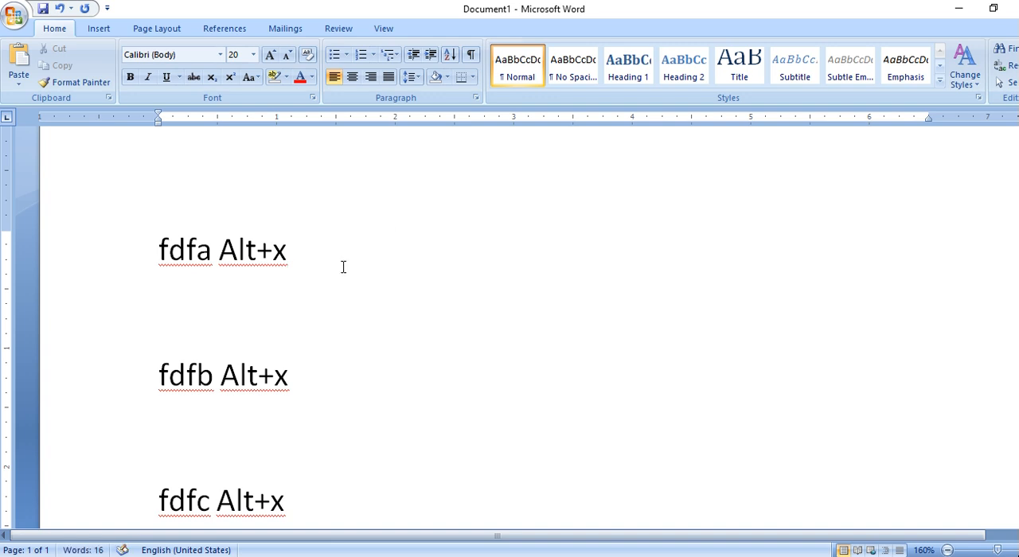
key("Tab")
key("BackSpace")
key("BackSpace")
type("x")
Add the line "fdf4 Alt+x" in the empty paragraph below the fdf3 line.
scroll(316, 300, "down", 5)
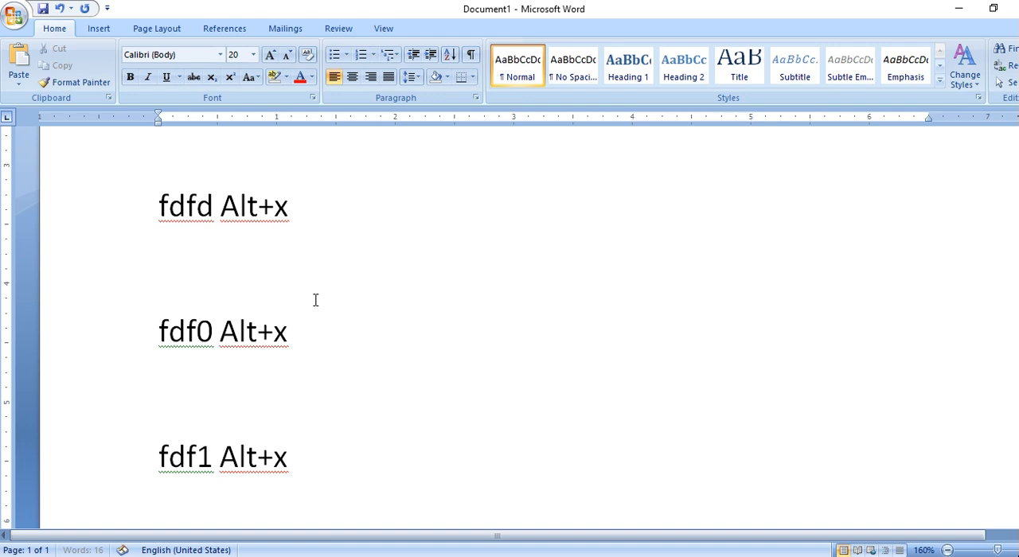
scroll(315, 300, "down", 5)
left_click(163, 343)
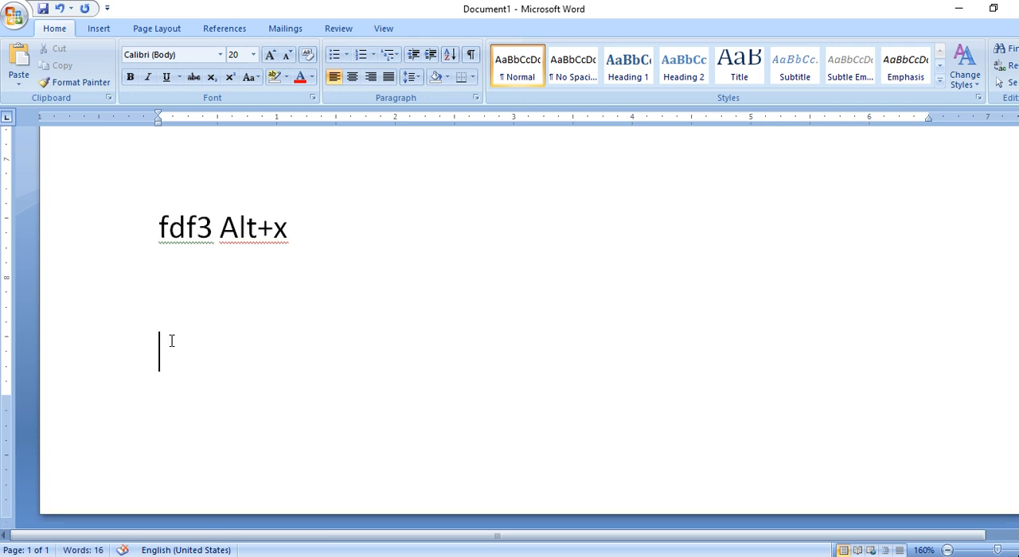
type("fdf4 Alt+x")
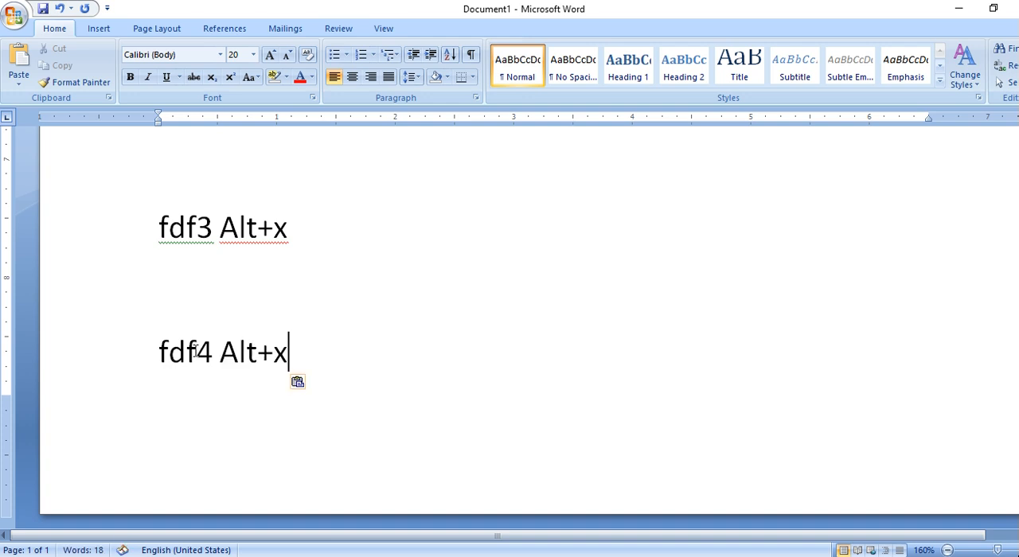
Continue the list on the second page with "fdf5 Alt+x" and "fdf6 Alt+x", separated by a blank line.
key("ctrl+Return")
type("fdf5")
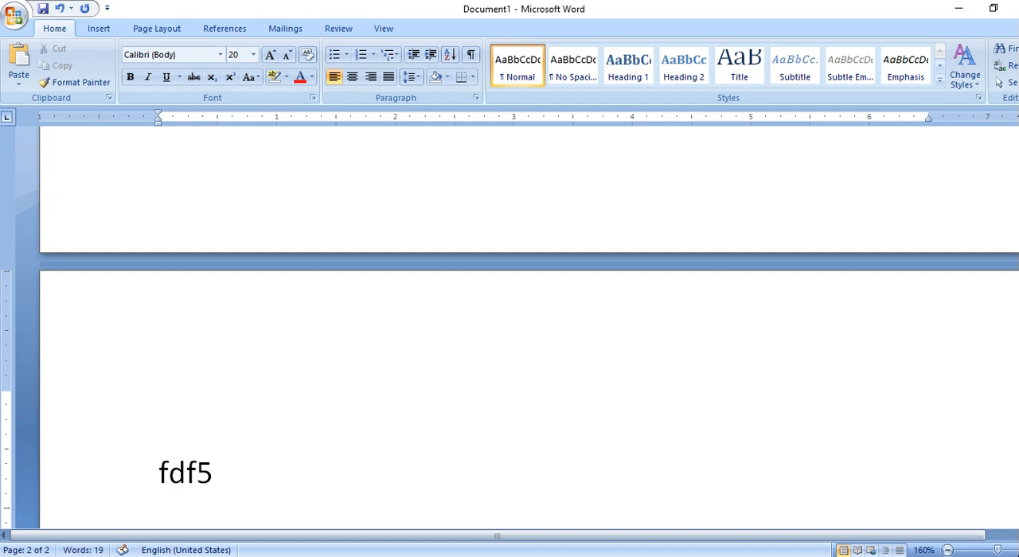
type(" Alt+x")
key("Return")
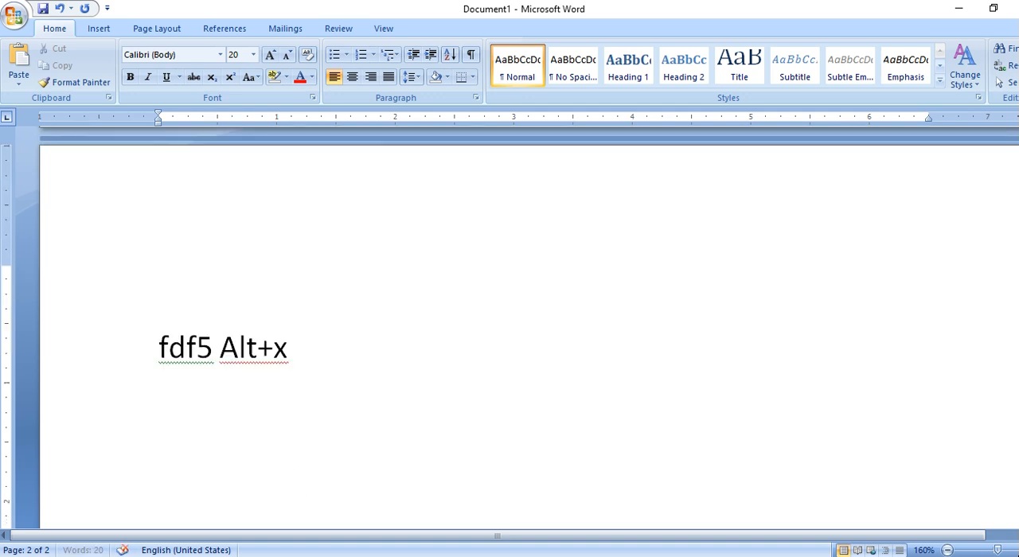
type("fdf6")
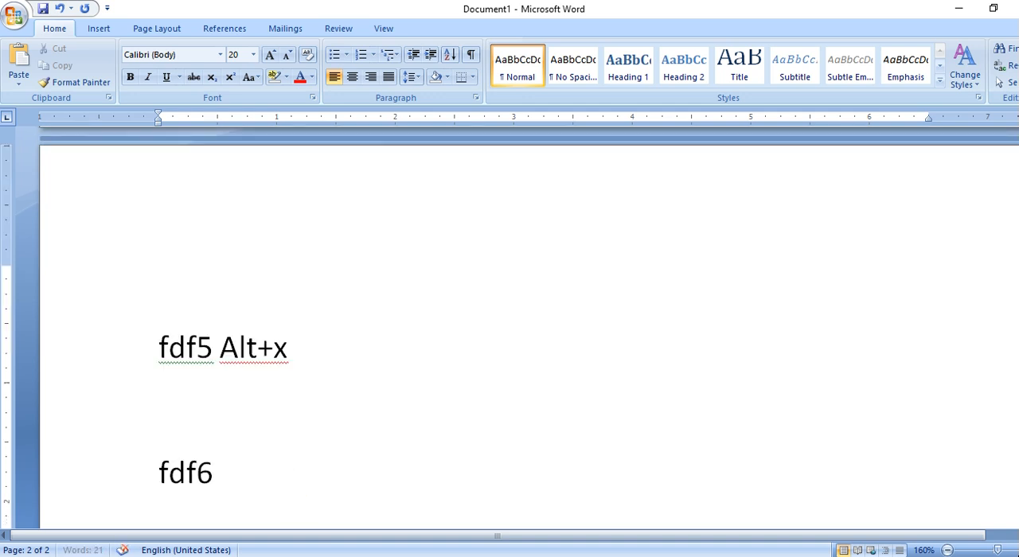
type(" Alt+x")
key("Return")
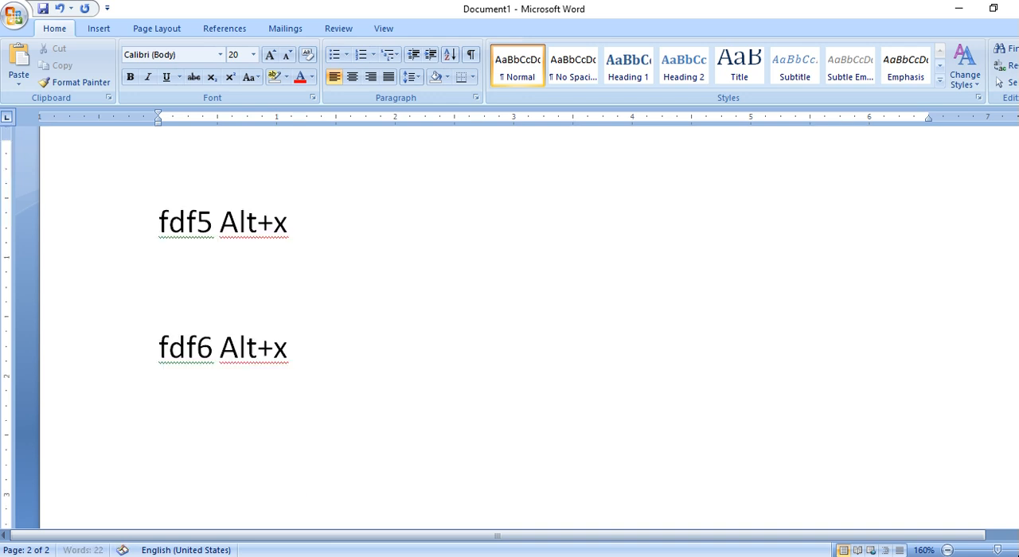
Add the line "fdf7 Alt+x" below the fdf6 line.
type("ffd")
key("BackSpace")
key("BackSpace")
type("df7 Alt+x")
Add the lines "fdf8 Alt+x" and "fdf9 Alt+x", each preceded by a blank line.
key("Return")
type("fdfd")
key("BackSpace")
type("8 Alt+x")
key("Return")
type("fdf9")
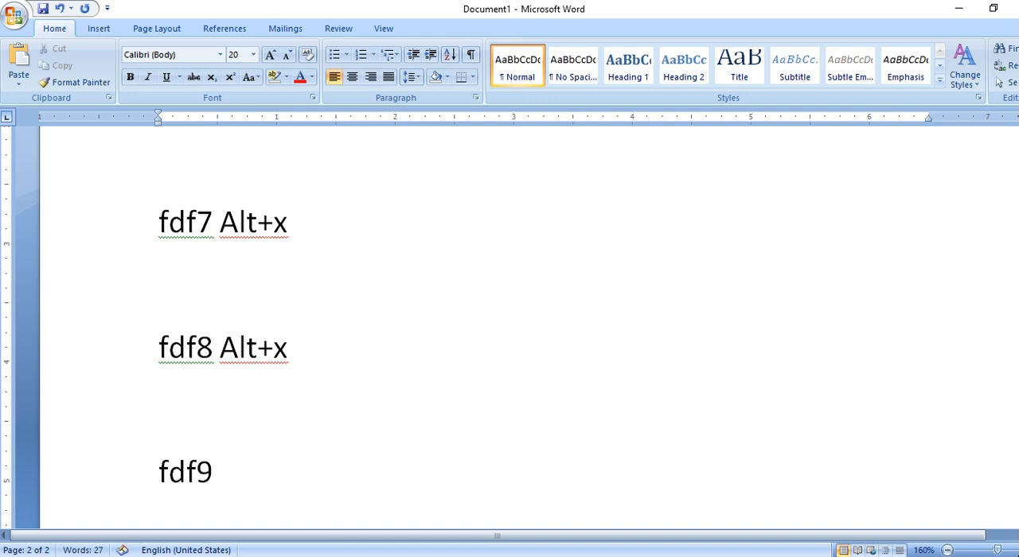
type("Alt+x")
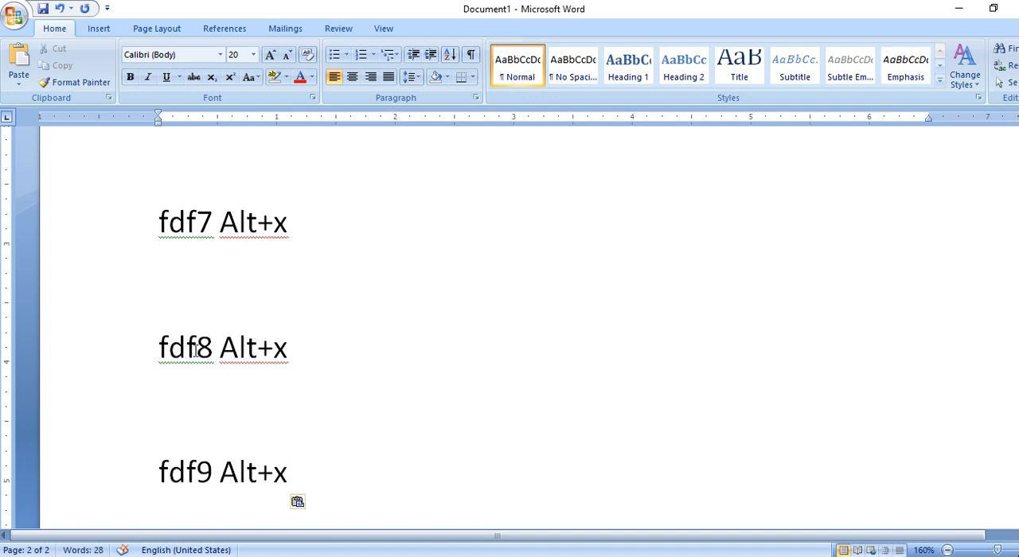
Enter the code fdfa in the blank line below "fdfa Alt+x" and convert it to its Unicode symbol.
scroll(276, 344, "up", 10)
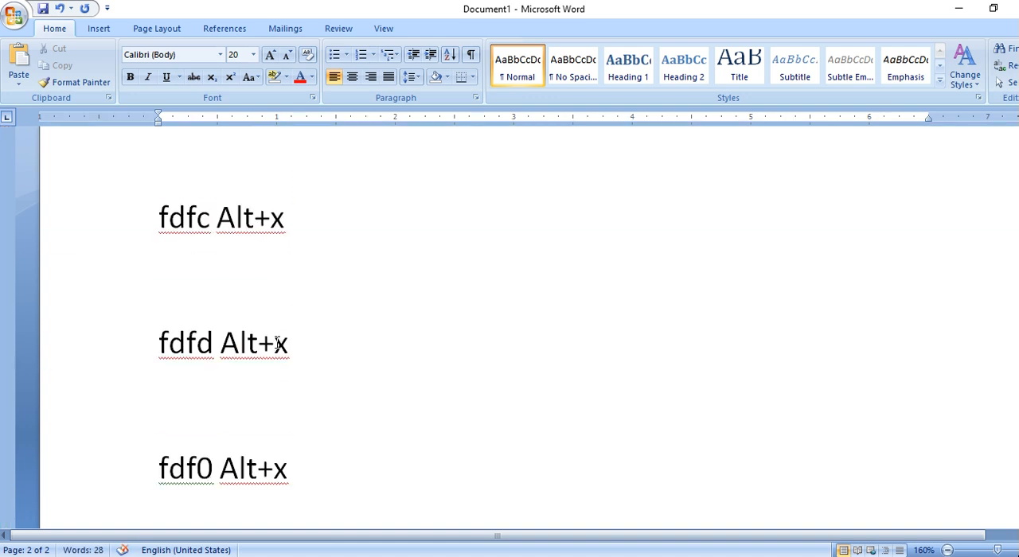
scroll(262, 338, "up", 3)
left_click(174, 343)
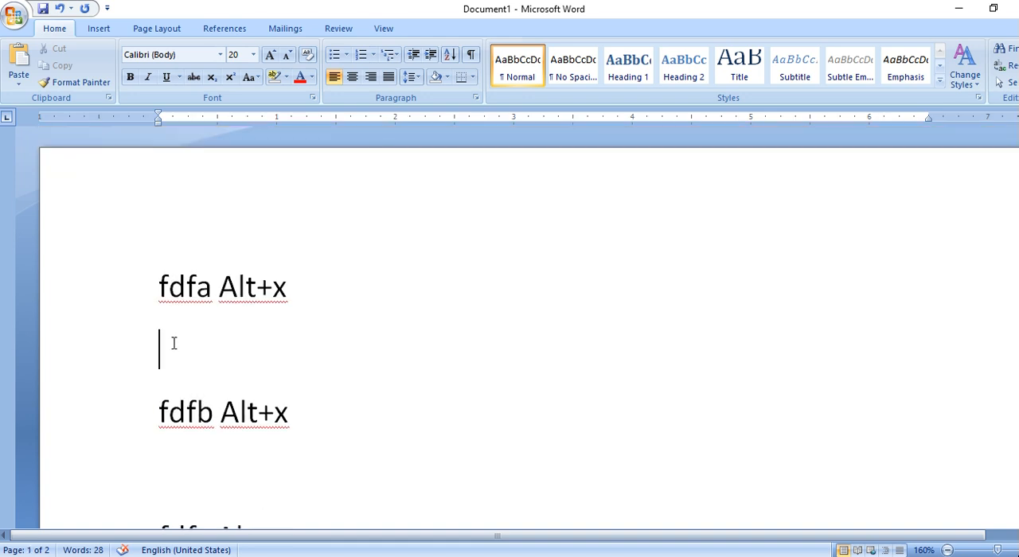
type("fd")
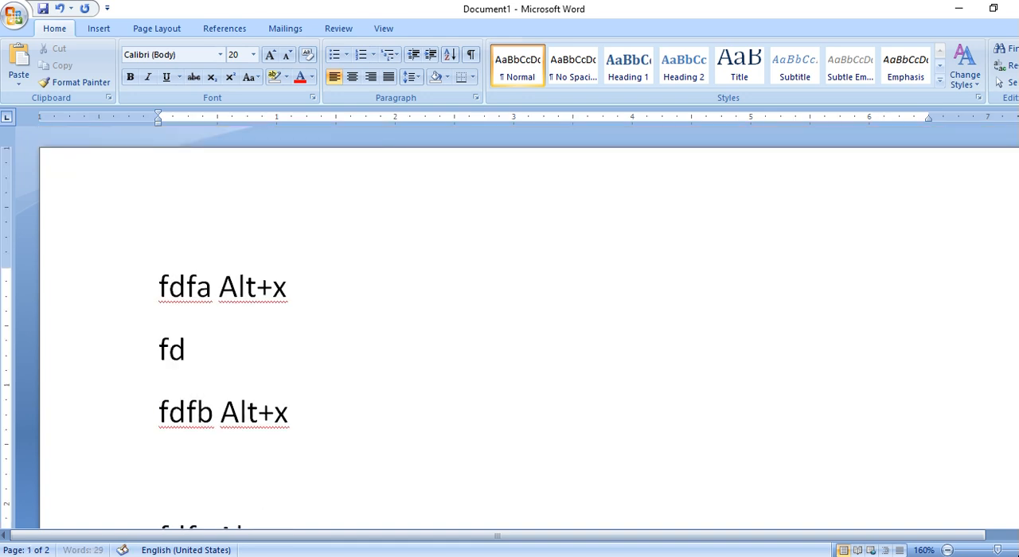
type("fa")
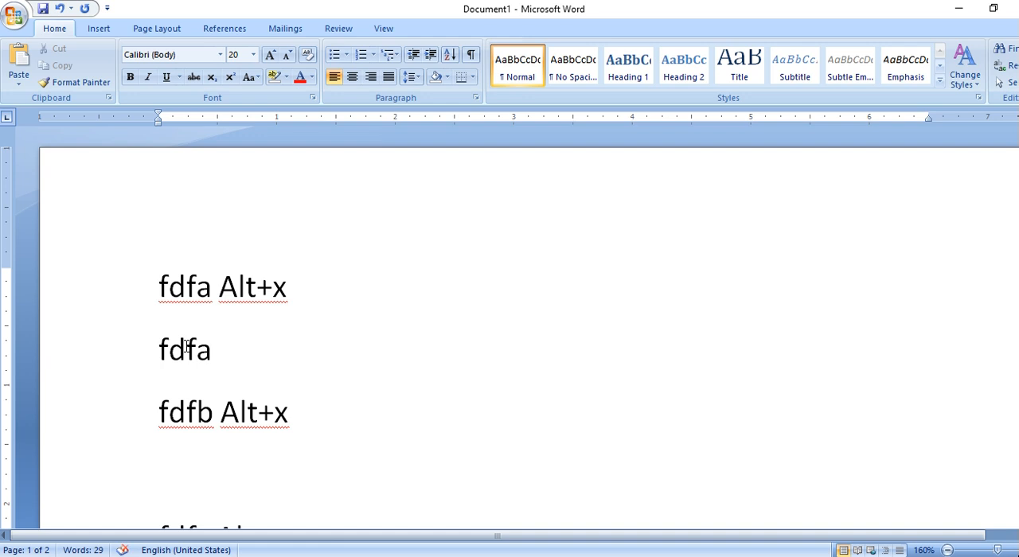
key("alt+x")
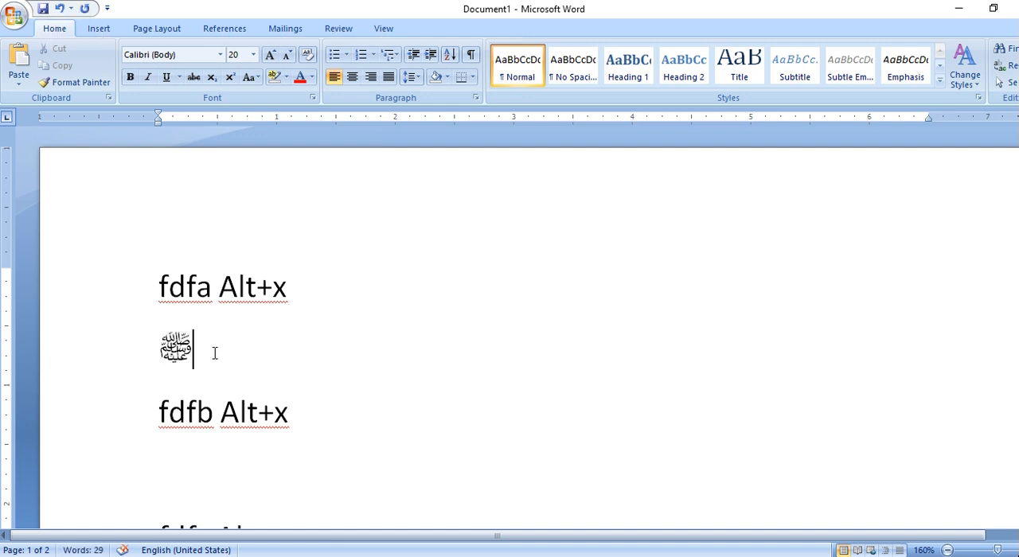
Enter the code fdfb in the blank line below "fdfb Alt+x" and convert it to its Unicode symbol.
scroll(239, 359, "down", 1)
left_click(227, 417)
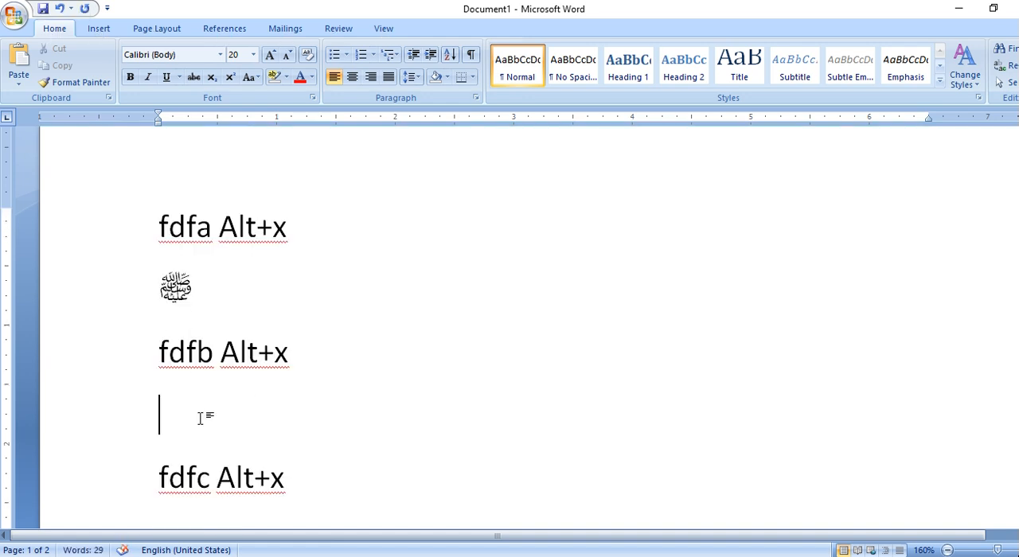
type("fdfb")
key("alt+x")
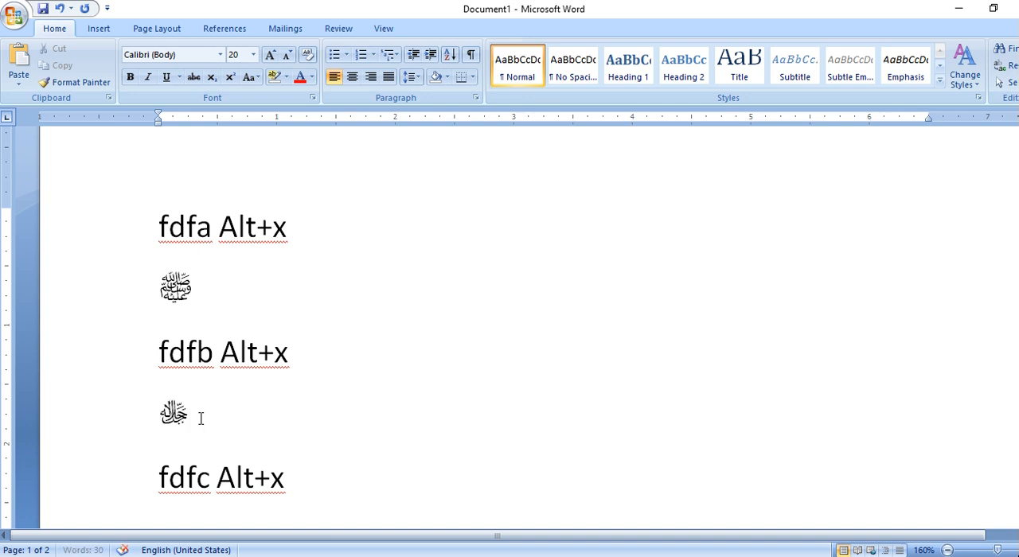
Insert the Unicode symbols for codes fdfc and fdfd in the blank lines below their matching entries.
scroll(201, 419, "down", 2)
type("fdfc")
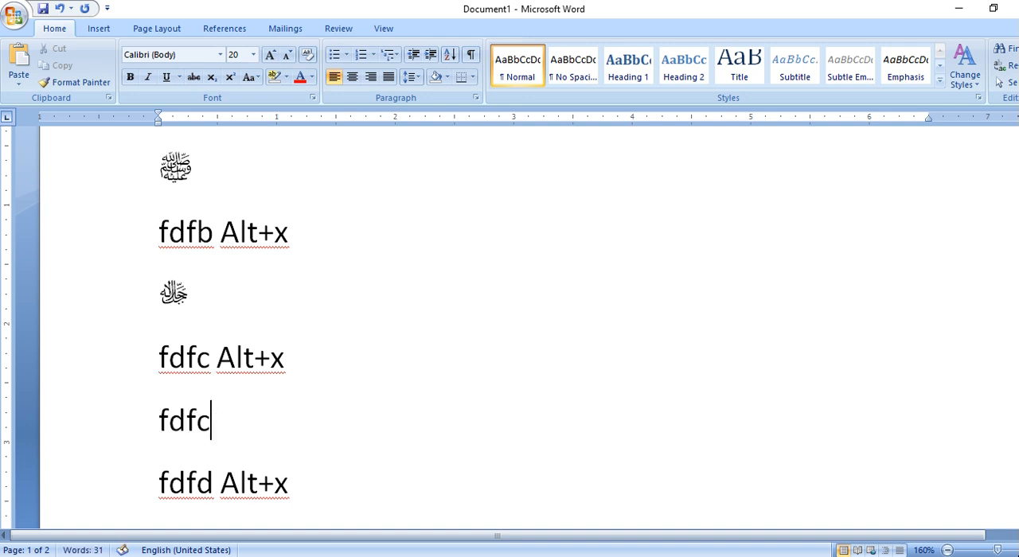
key("alt+x")
scroll(198, 415, "down", 1)
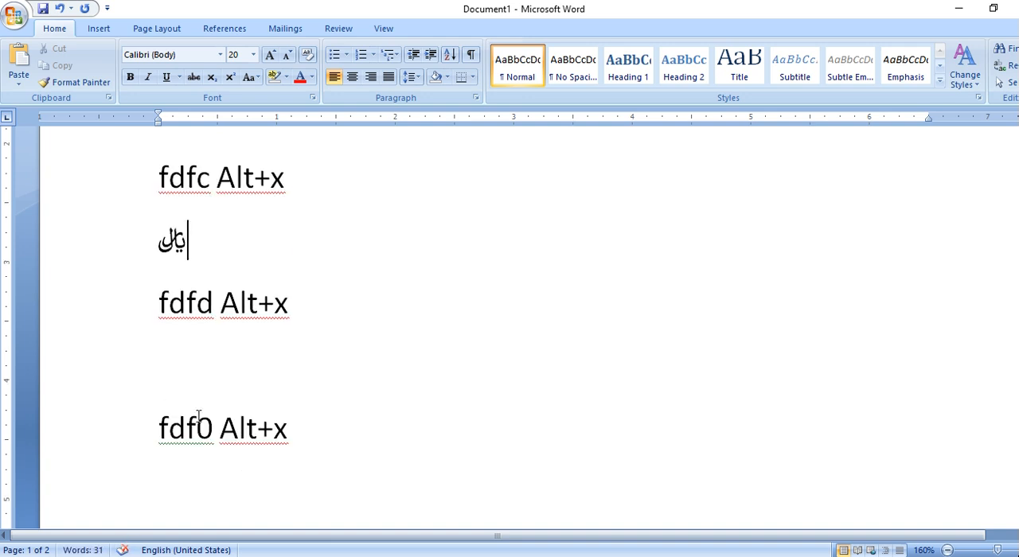
left_click(183, 372)
type("fdfd")
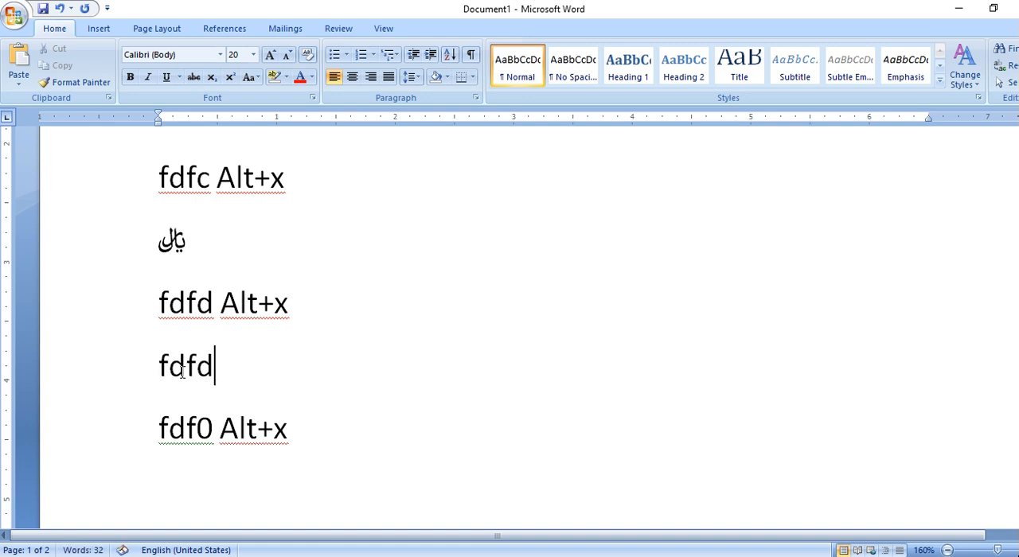
key("alt+x")
Insert the Unicode symbols for codes fdf0 and fdf1 in the blank lines below their matching entries.
scroll(183, 374, "down", 2)
type("fdf0")
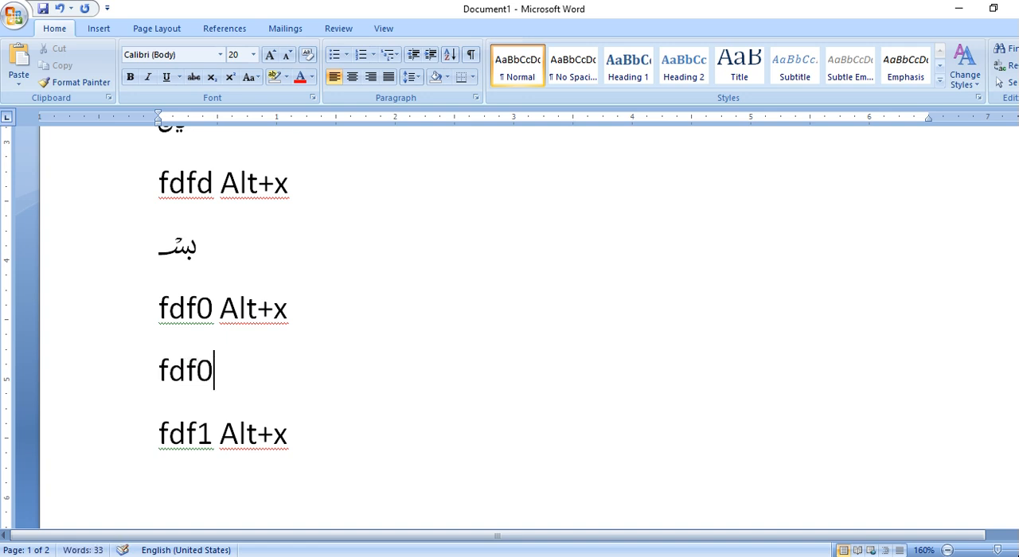
key("alt+x")
scroll(191, 366, "down", 3)
left_click(198, 359)
type("fdf1")
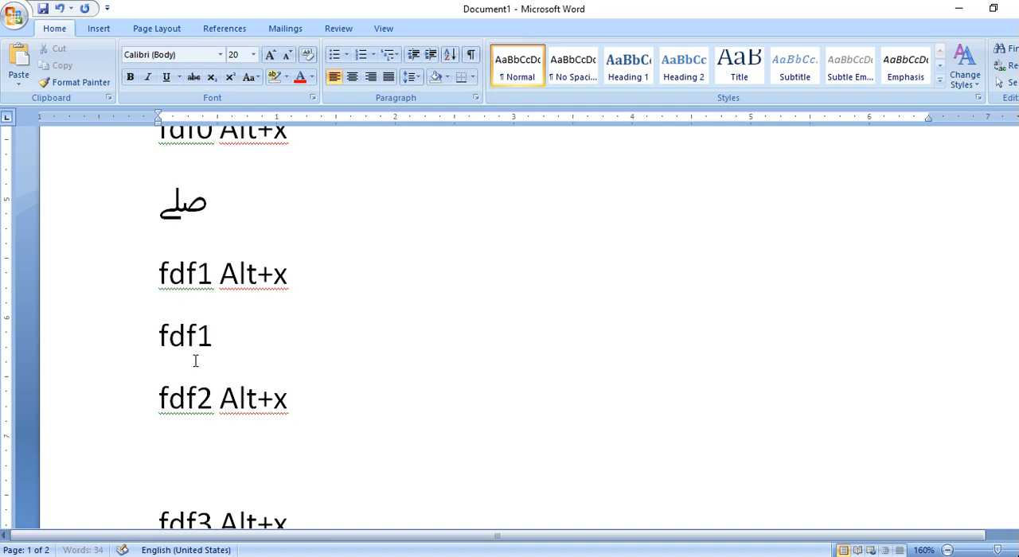
key("alt+x")
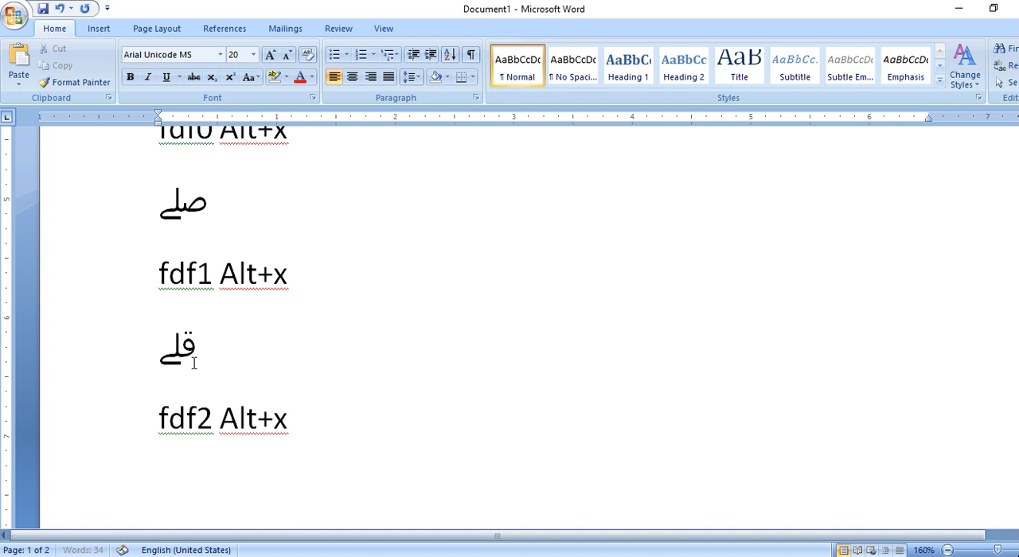
Insert the Unicode symbols for codes fdf2 and fdf3 in the blank lines below their matching entries.
left_click(202, 483)
type("fdf2")
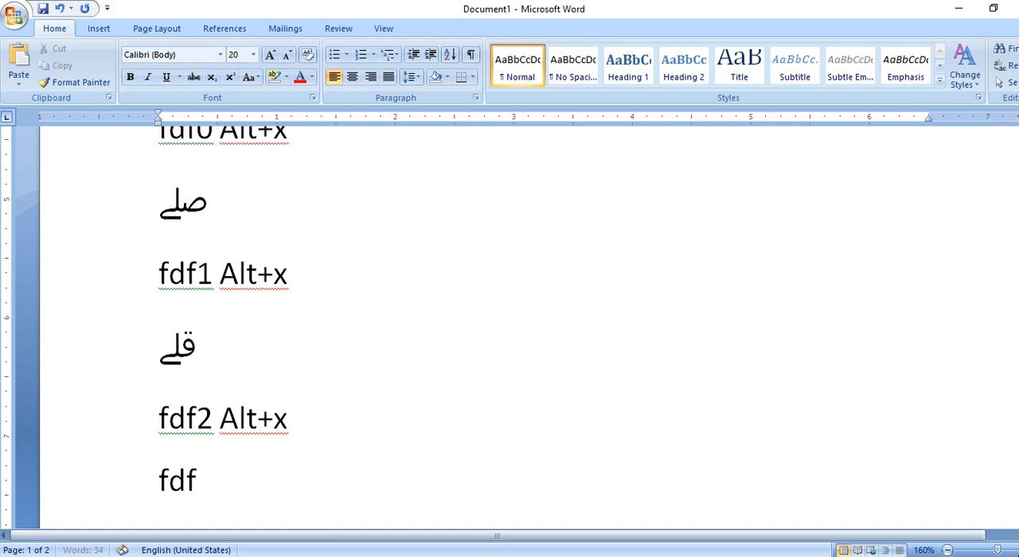
key("alt+x")
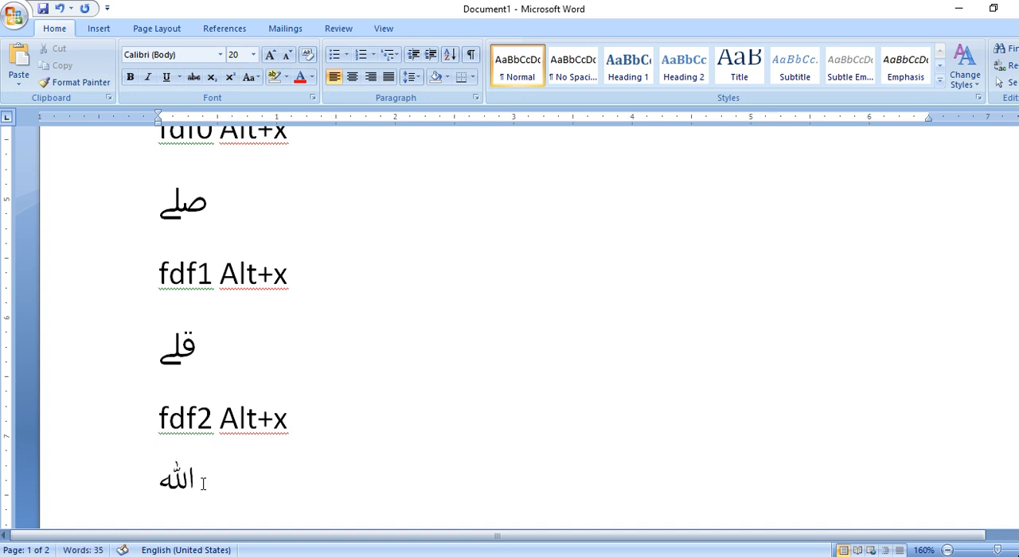
scroll(216, 450, "down", 3)
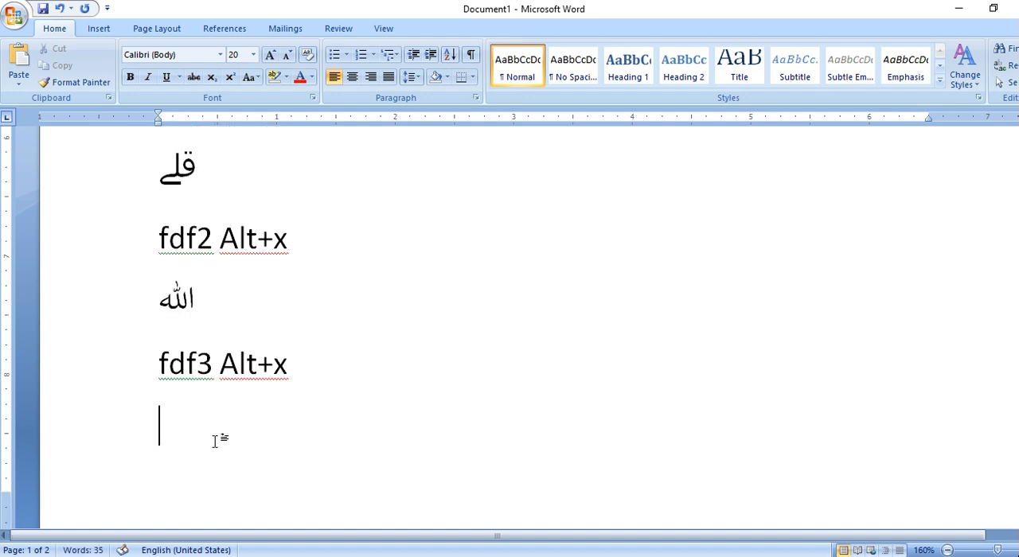
left_click(216, 440)
type("fdf3")
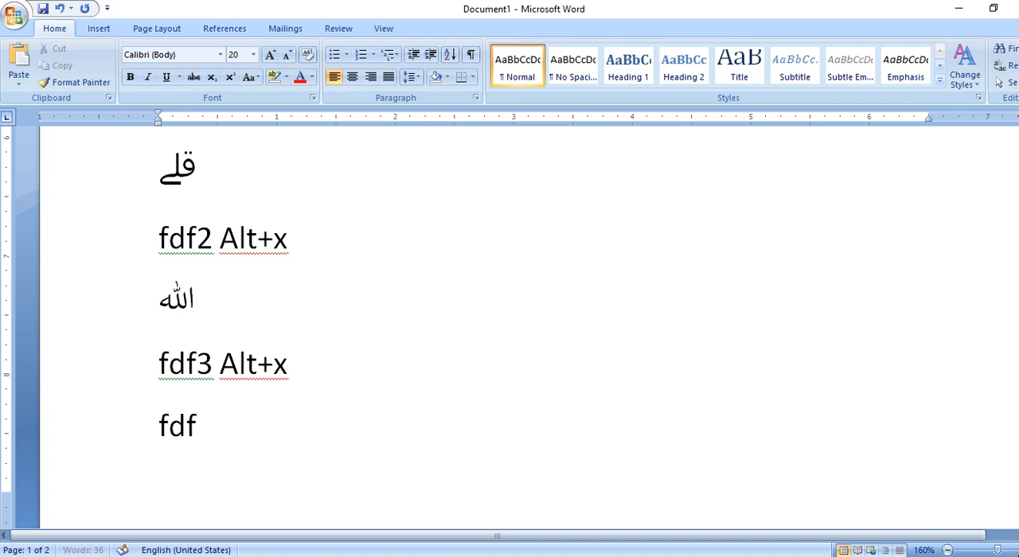
key("alt+x")
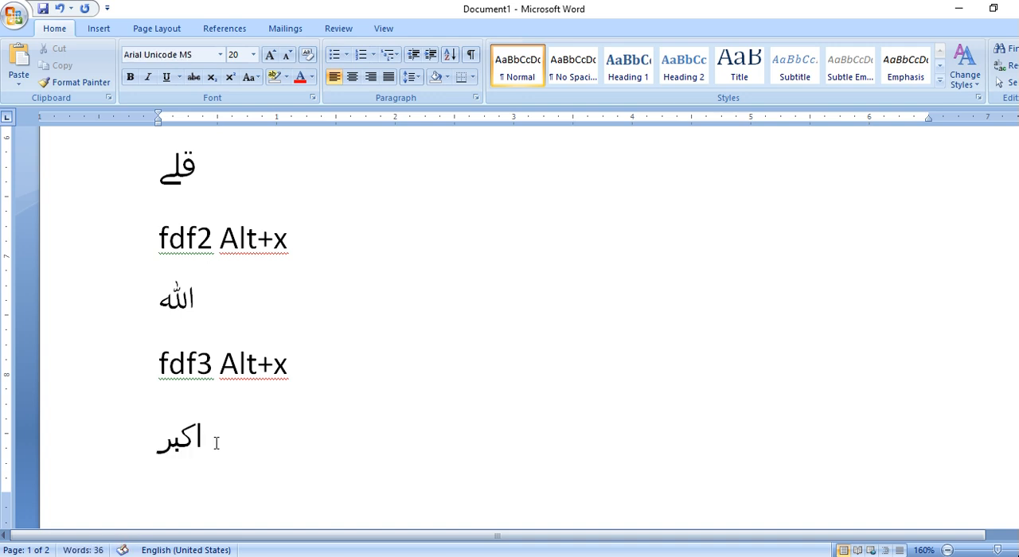
Insert the Unicode symbols for codes fdf4 and fdf5 in the blank lines below their entries on the second page.
scroll(215, 444, "down", 5)
left_click(215, 426)
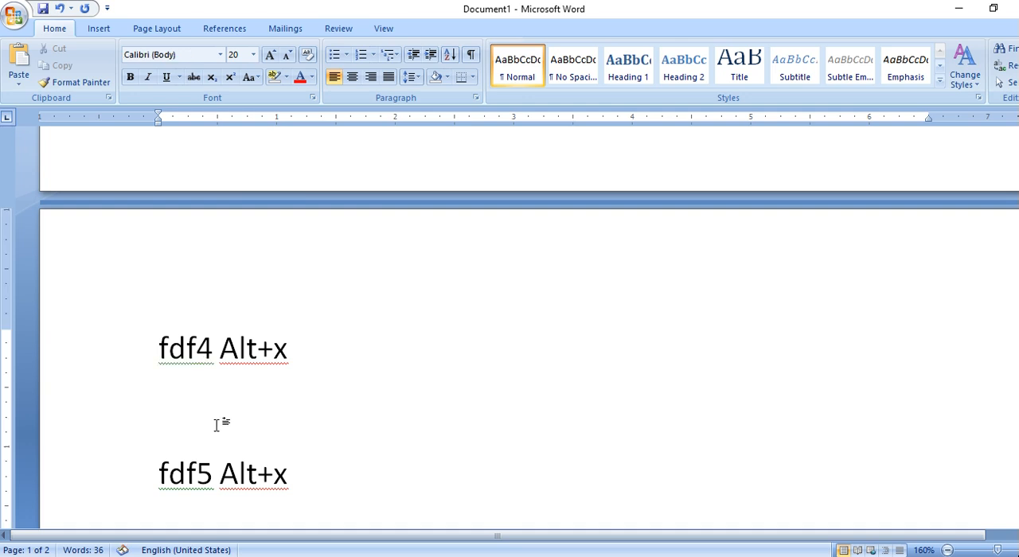
type("fdf4")
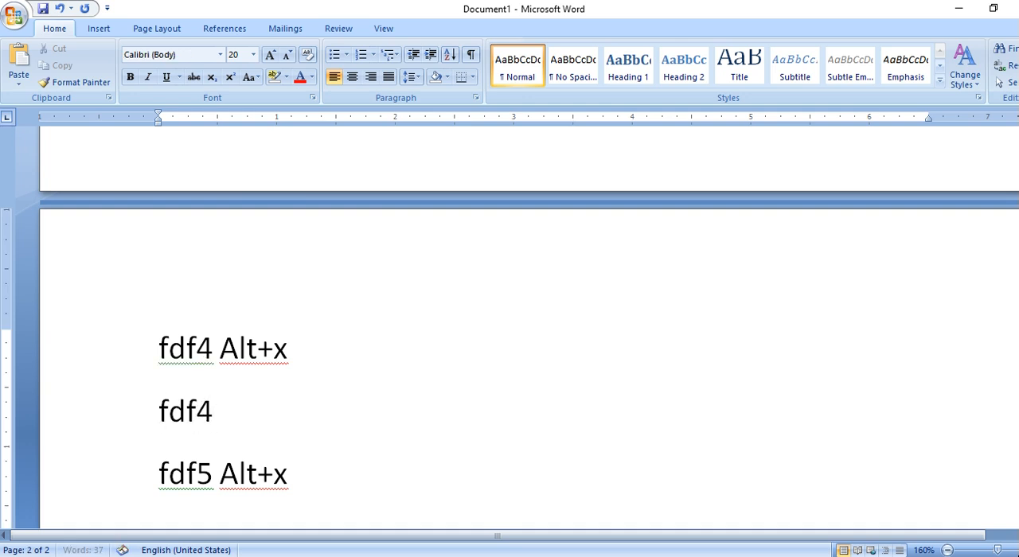
key("alt+x")
scroll(182, 382, "down", 5)
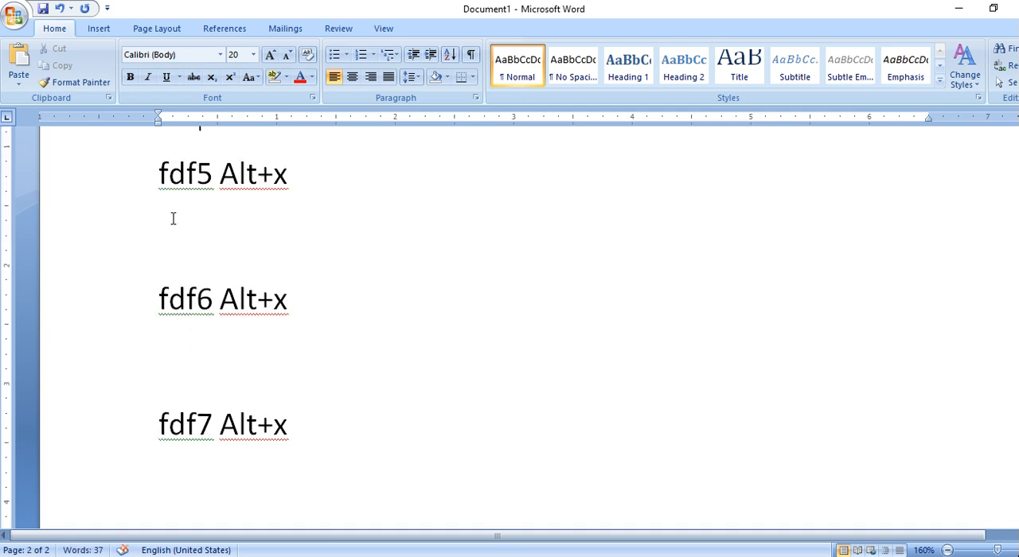
scroll(173, 218, "up", 2)
left_click(175, 344)
type("fdf5")
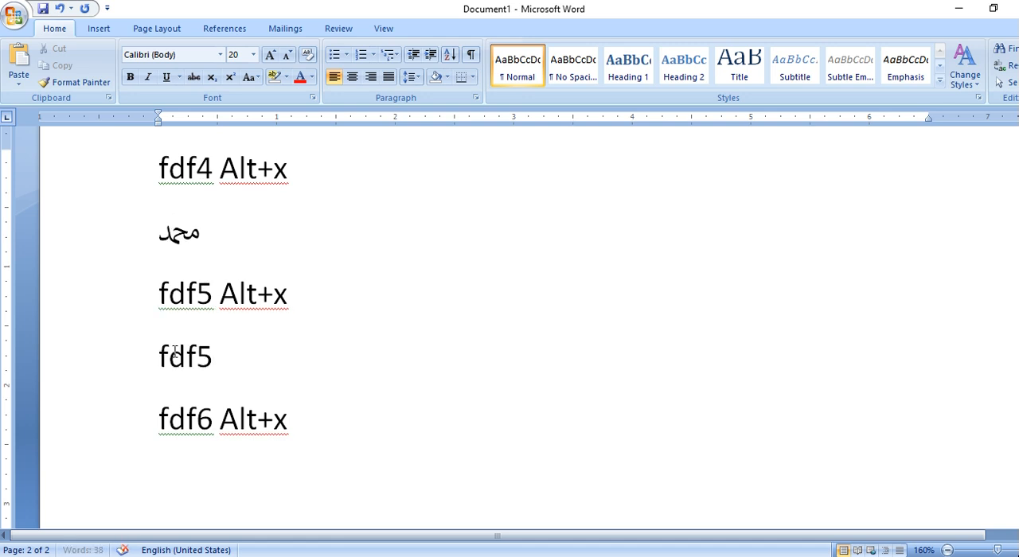
key("alt+x")
Insert the Unicode symbols for codes fdf6 and fdf7 in the blank lines below their matching entries.
left_click(182, 489)
type("fdf6")
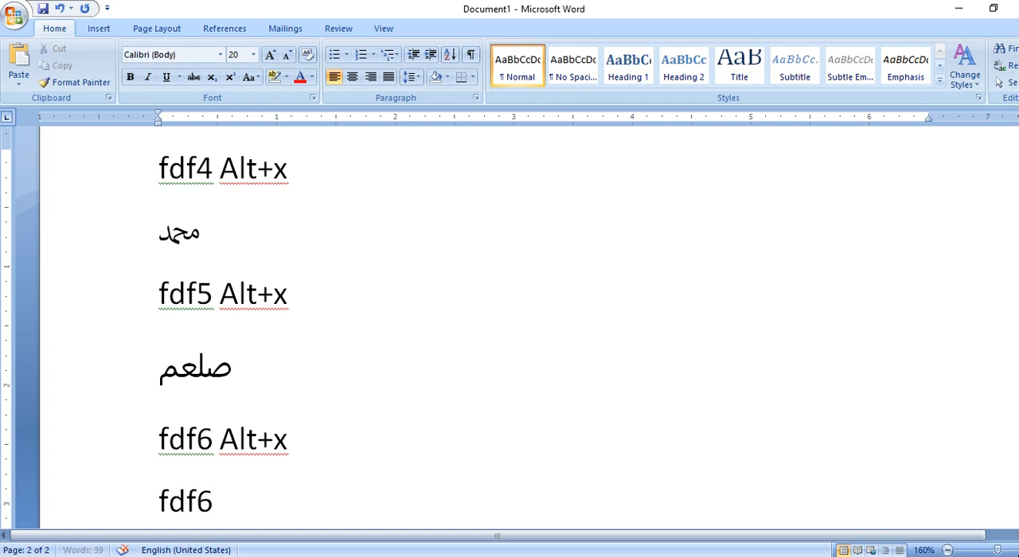
key("alt+x")
scroll(215, 450, "down", 5)
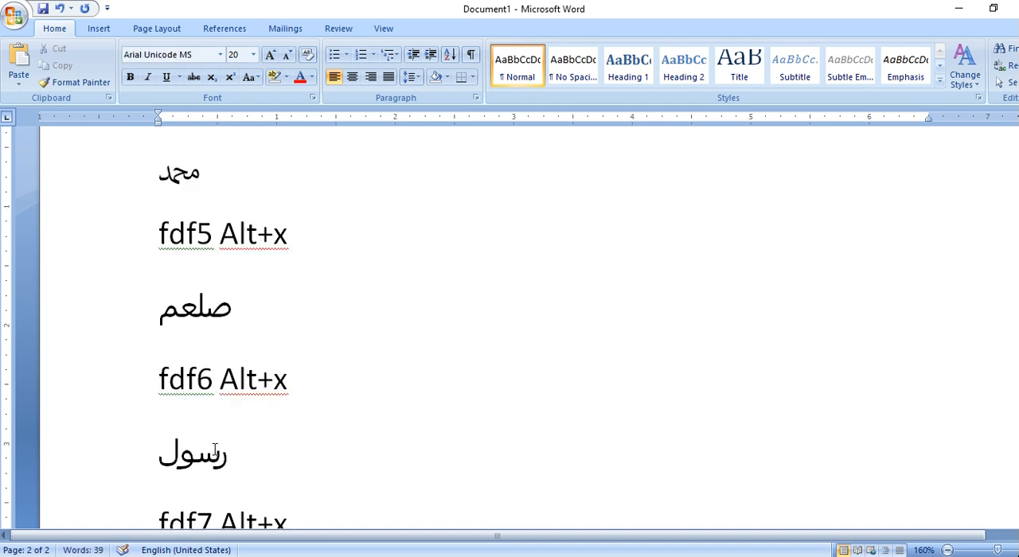
left_click(201, 463)
type("f")
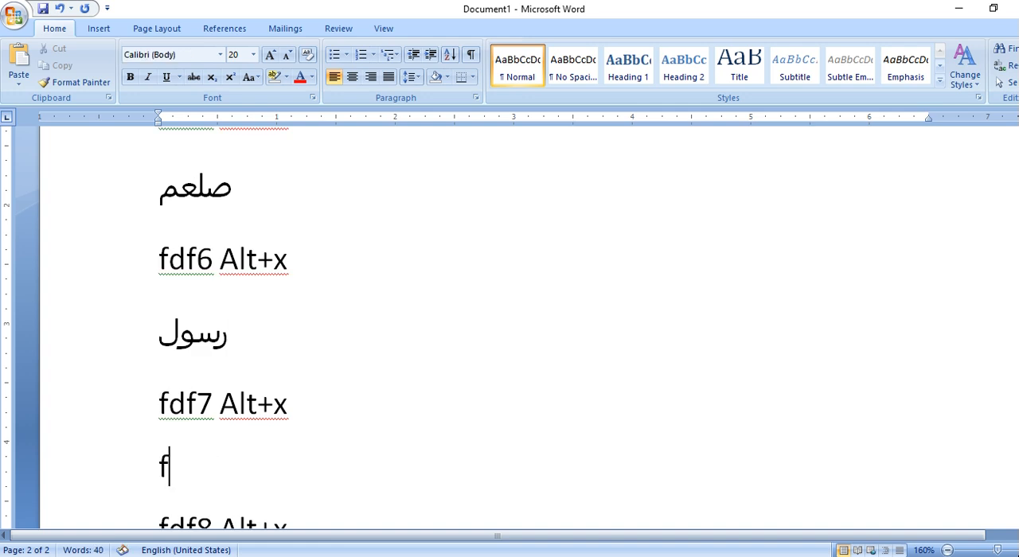
type("df7")
key("alt+x")
scroll(200, 465, "down", 3)
left_click(200, 466)
type("fdf")
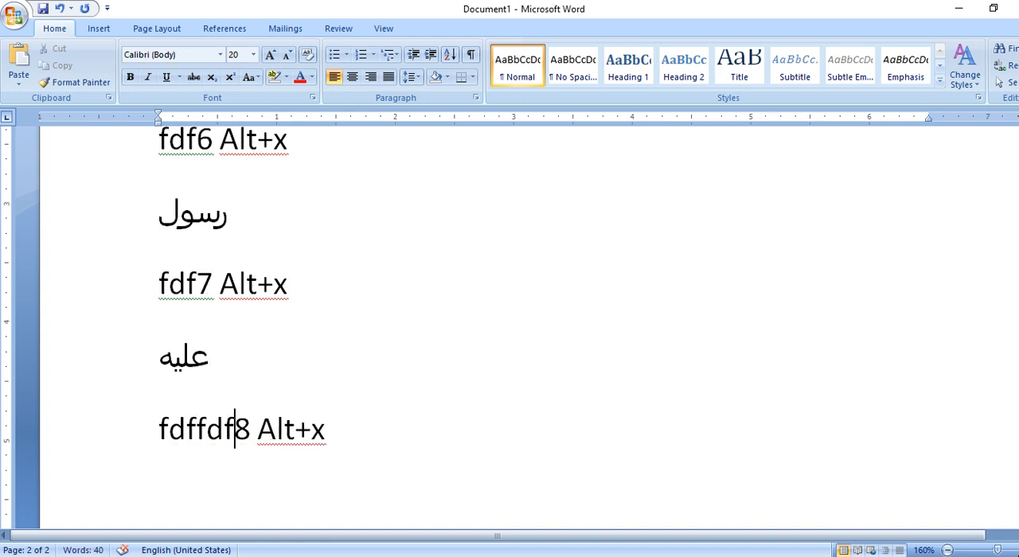
key("BackSpace")
key("BackSpace")
key("BackSpace")
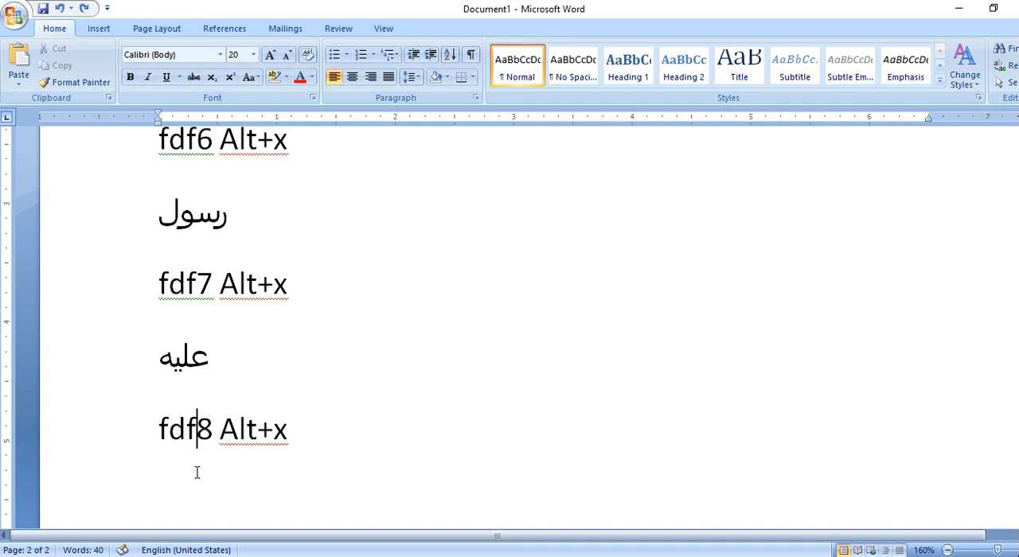
Enter the code fdf8 in the blank line below "fdf8 Alt+x" and convert it to its Unicode symbol.
left_click(170, 491)
type("fdf")
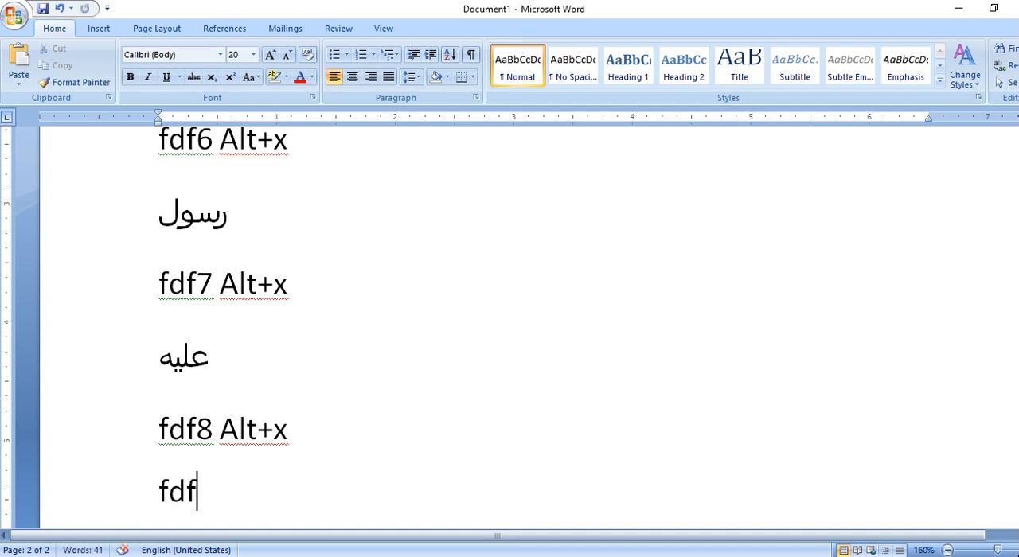
type("8")
key("alt+x")
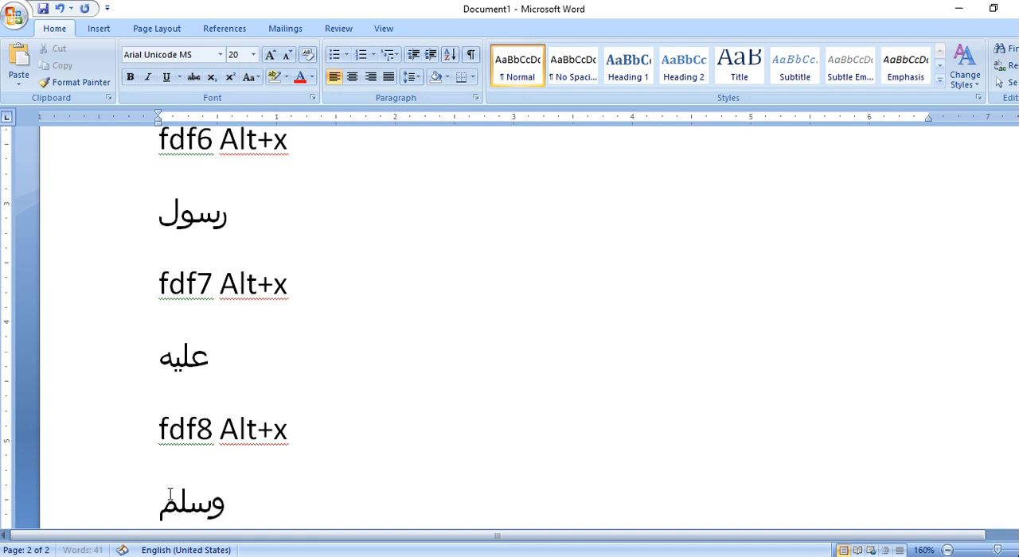
Add a new line after "fdf9 Alt+x", enter the code fdf9 there and convert it to its Unicode symbol.
scroll(193, 462, "down", 3)
left_click(204, 363)
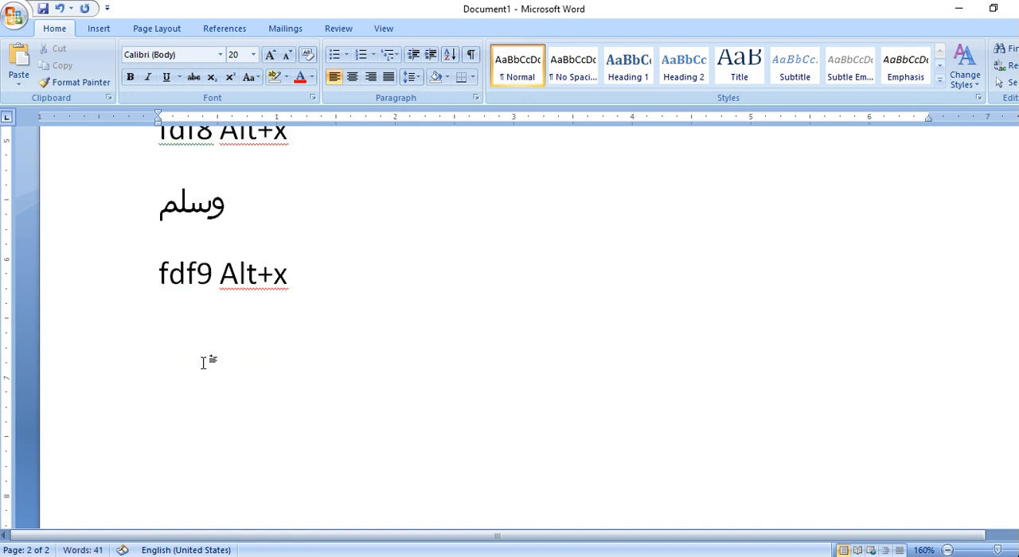
left_click(176, 344)
left_click(356, 281)
key("Return")
type("fdf")
type("9")
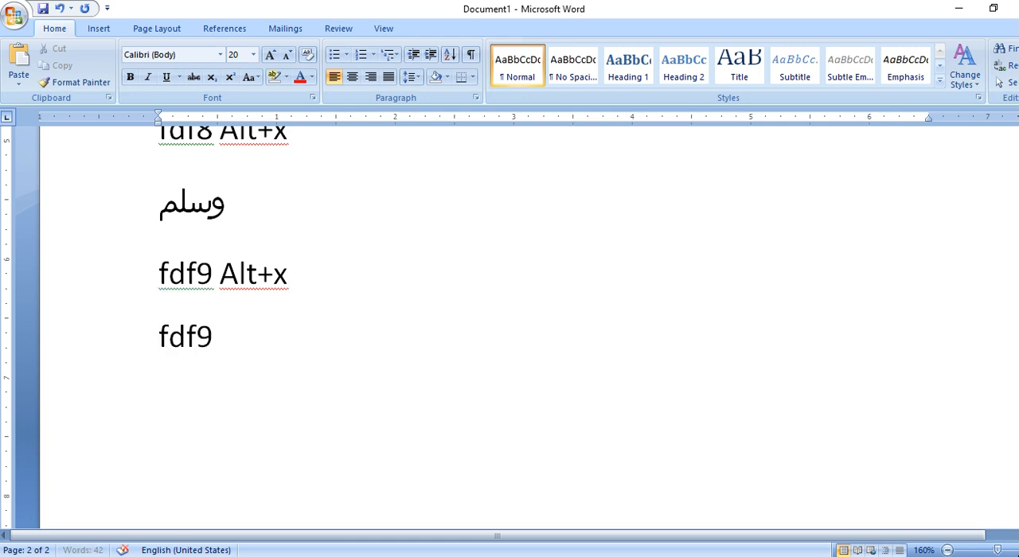
key("alt+x")
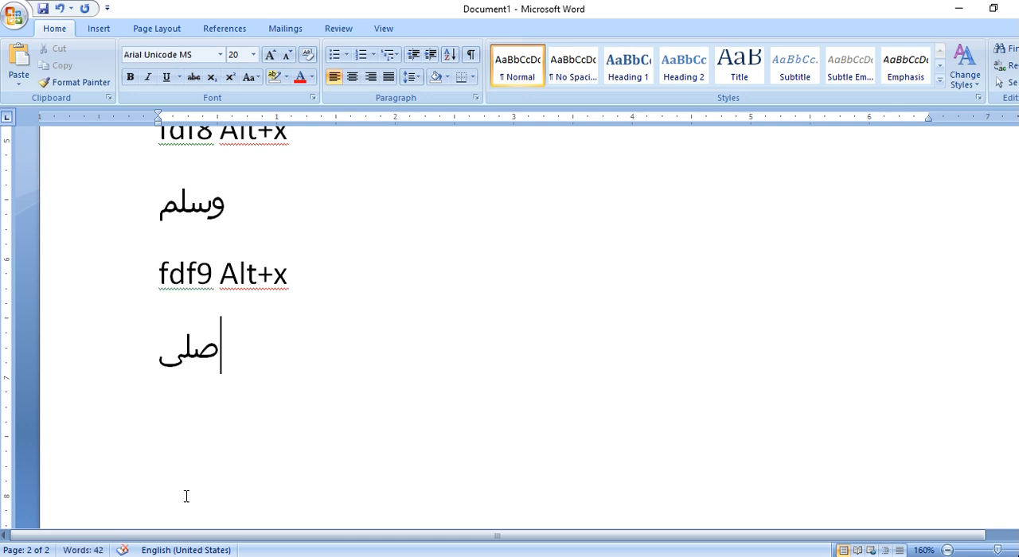
Start a new paragraph below the fdf9 symbol with the text "First write the code fdfa then press Alt+x".
key("Return")
type("first write the code fdfa then ")
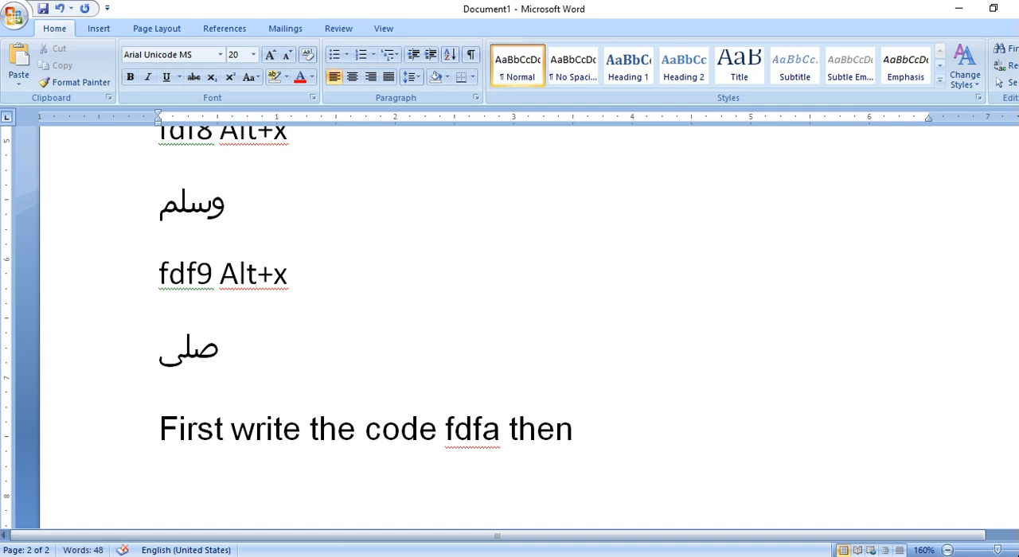
type("pres")
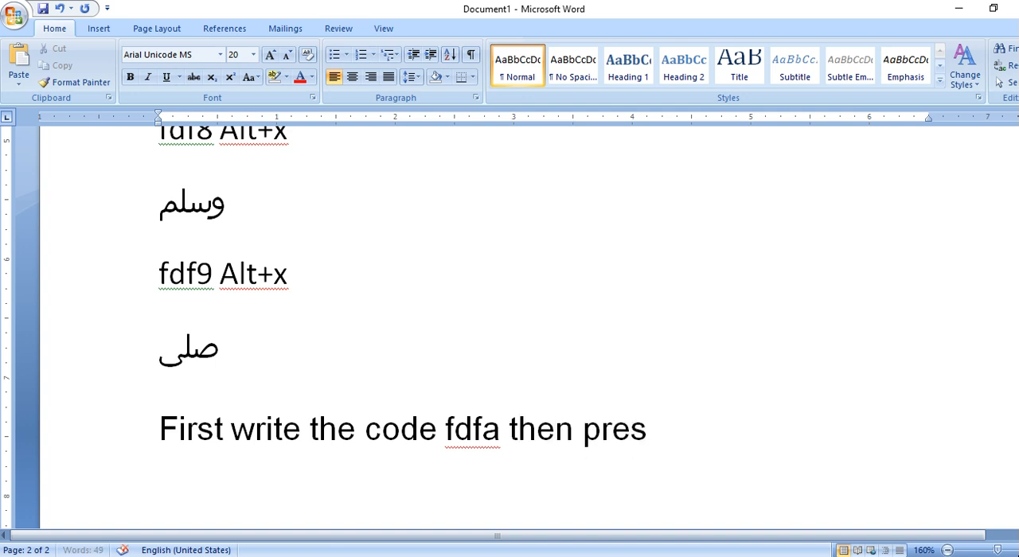
type("s Alt")
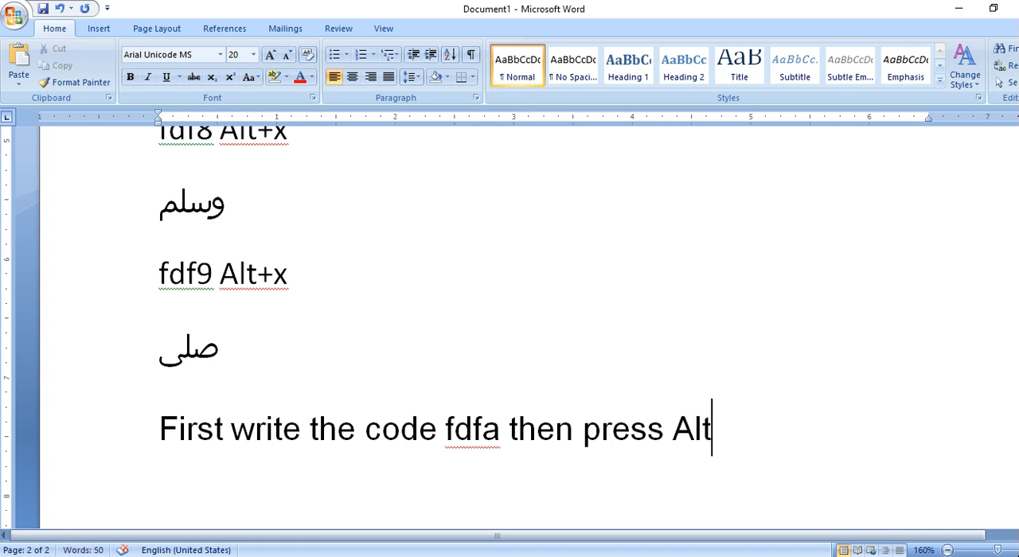
type("+x")
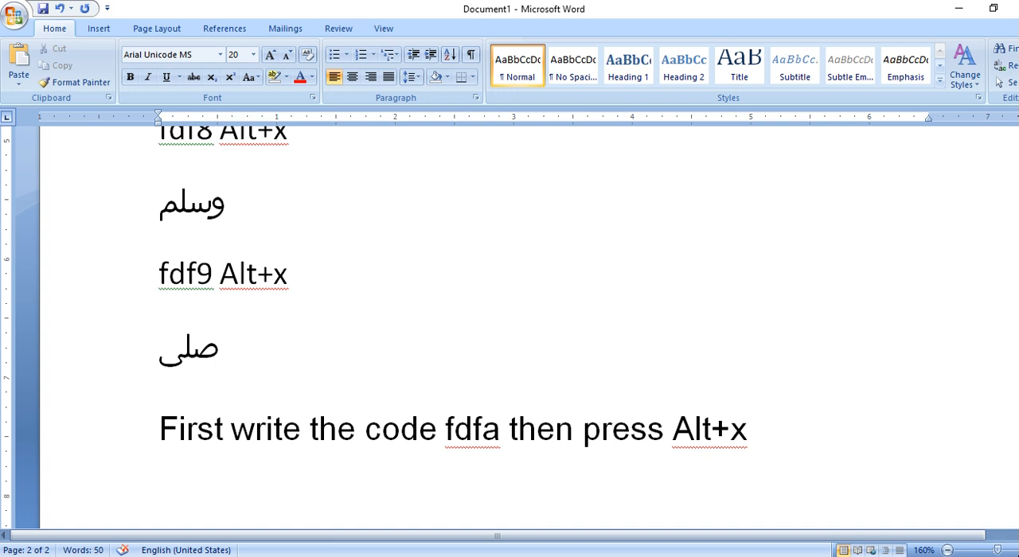
Continue the instruction sentence with "it will give you these urdu word in MS-Word 2007".
type("it will")
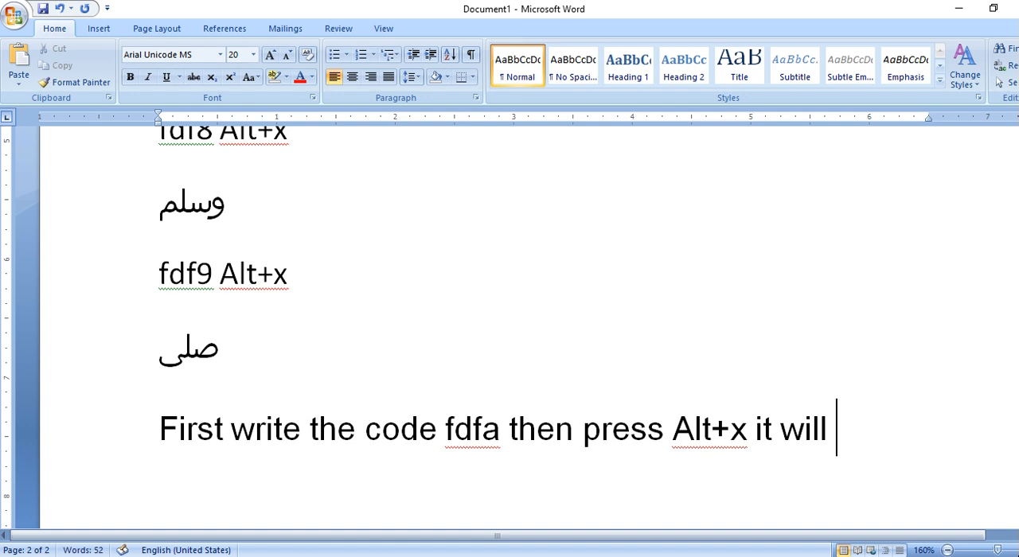
type(" give ")
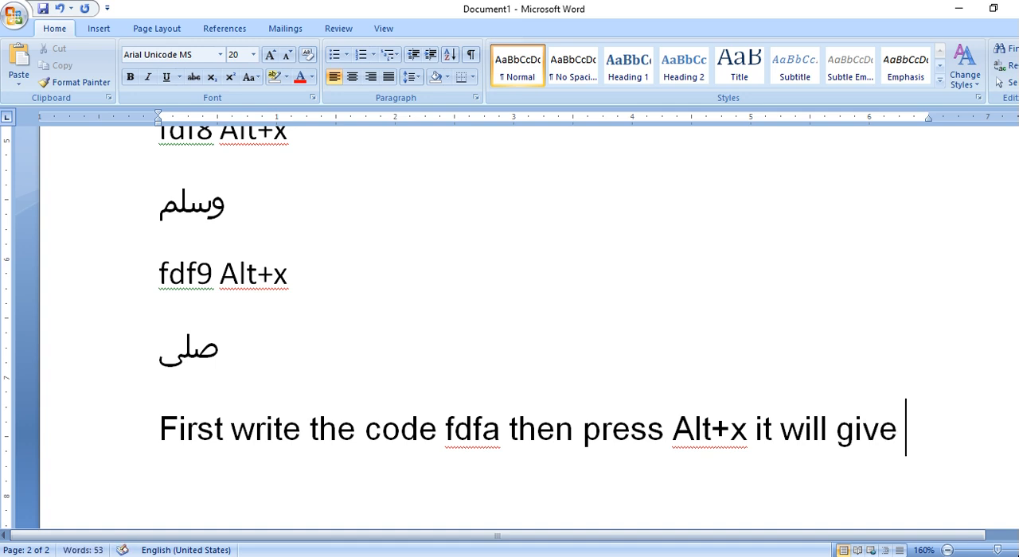
type("you these urdu ")
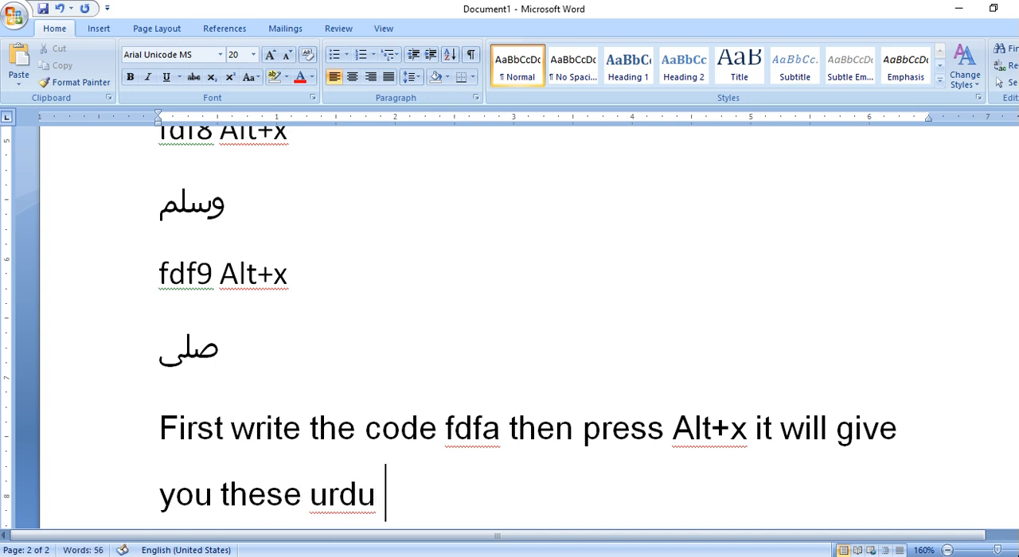
type("word")
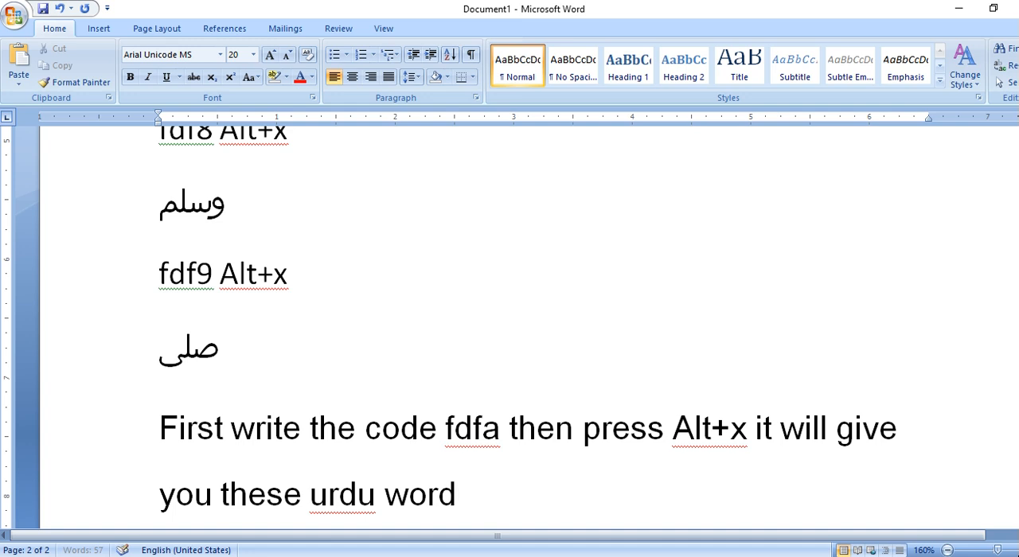
type(" in MS-Word")
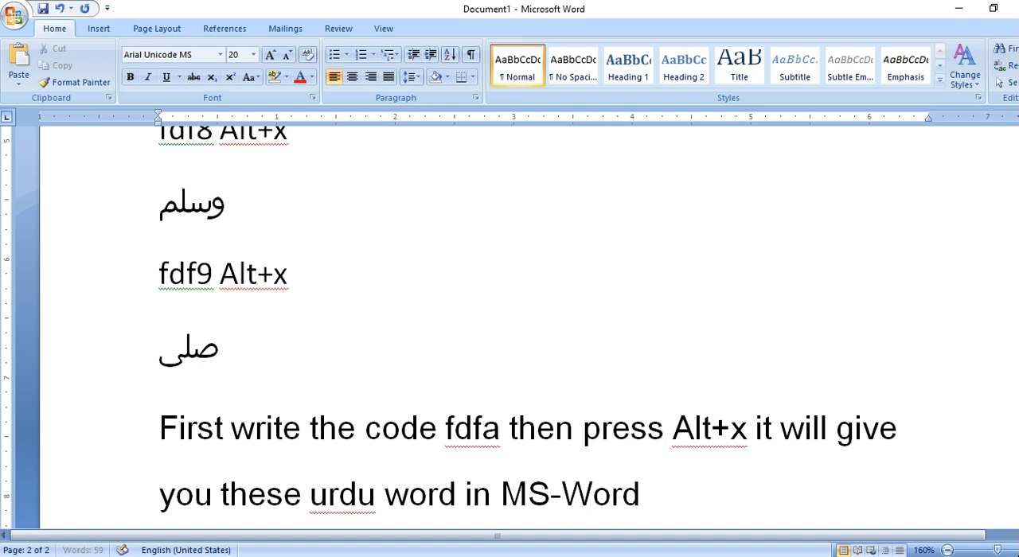
type(" 2007 ")
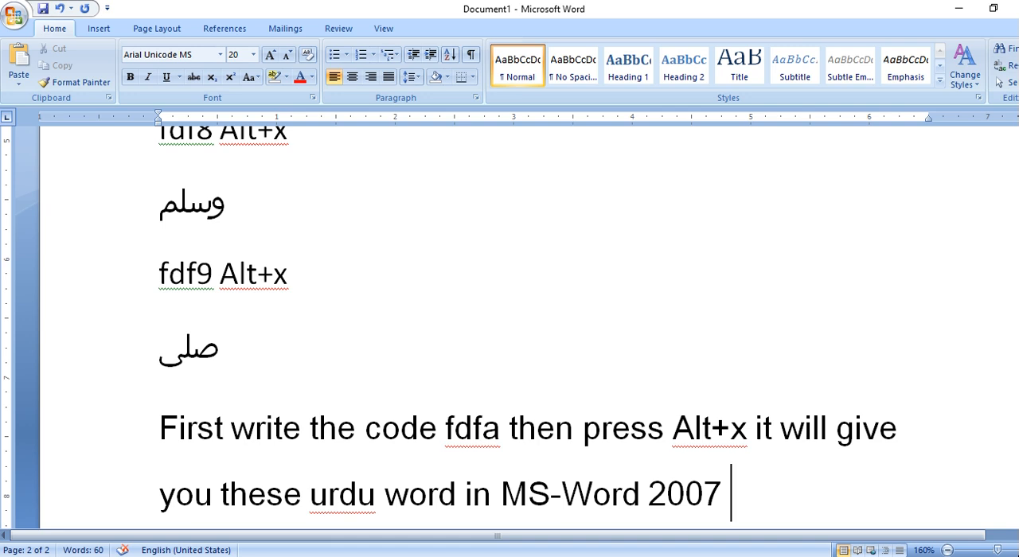
type("automaticalyy")
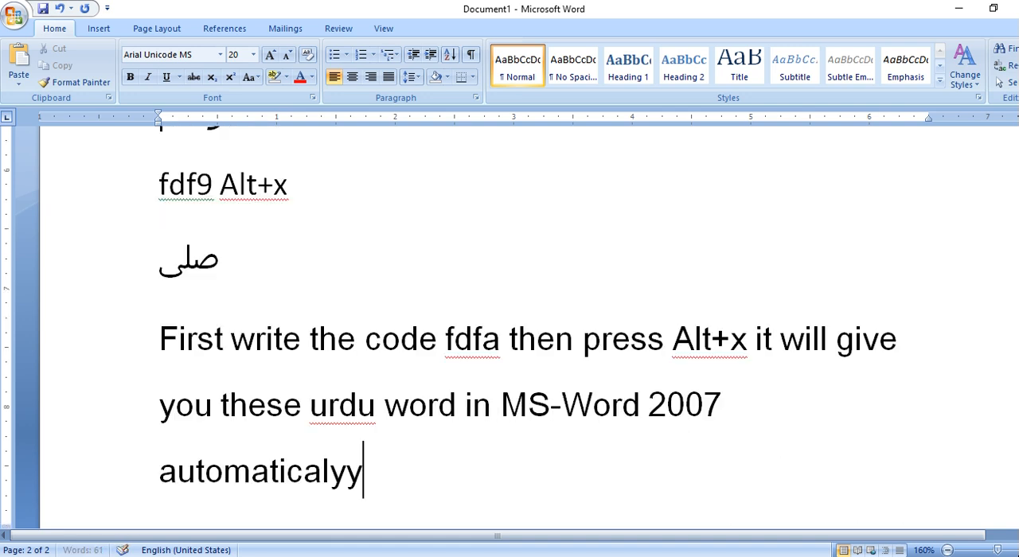
End the instruction sentence with the word "automatically", correcting its spelling with the suggested replacement.
key("BackSpace")
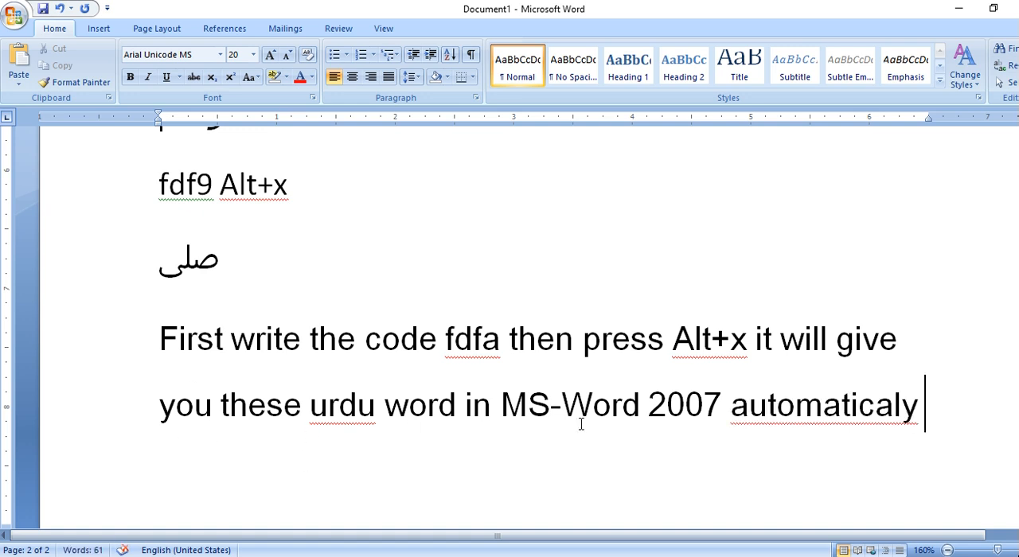
right_click(843, 409)
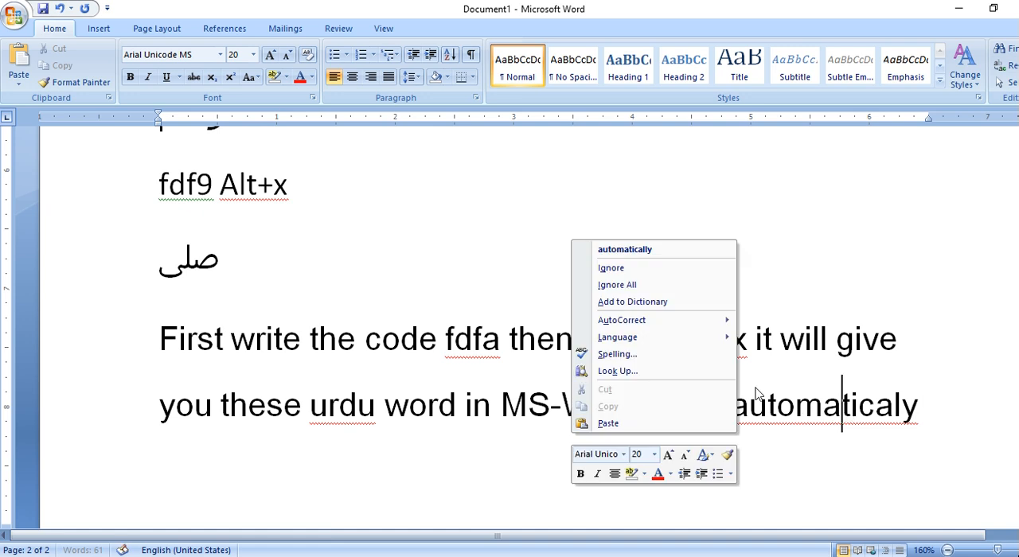
left_click(624, 249)
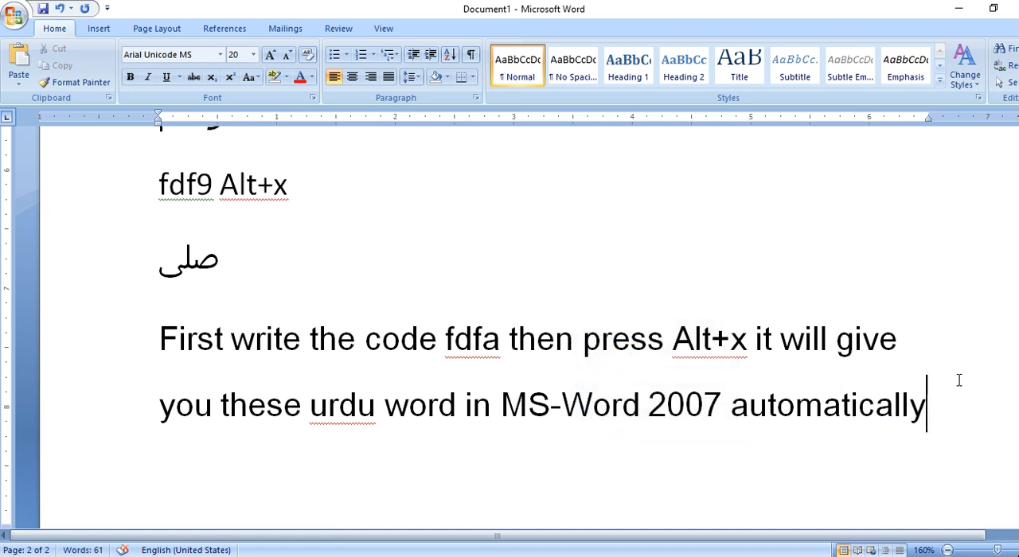
Add a new paragraph below the instruction reading "Thank for watching".
key("Return")
type("t")
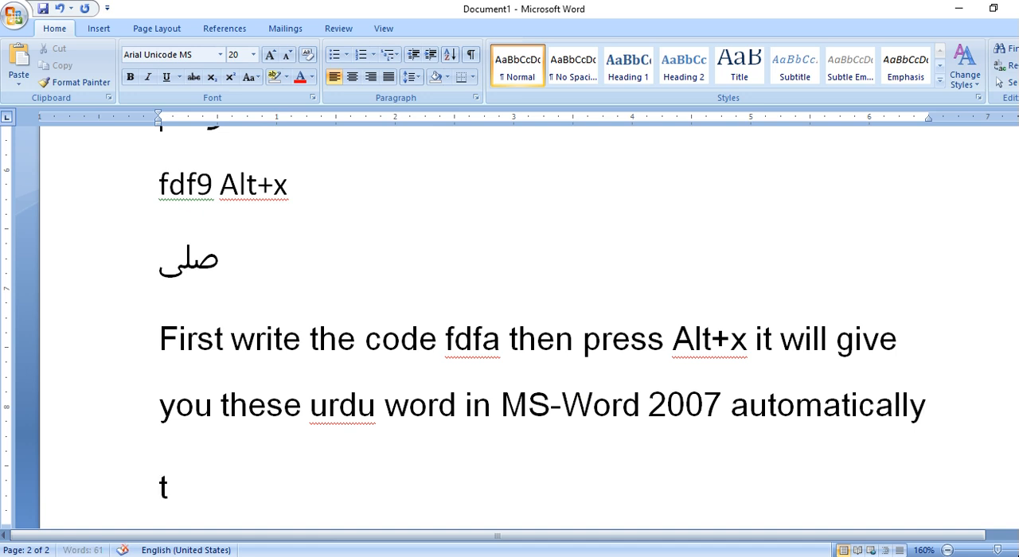
type("hank ")
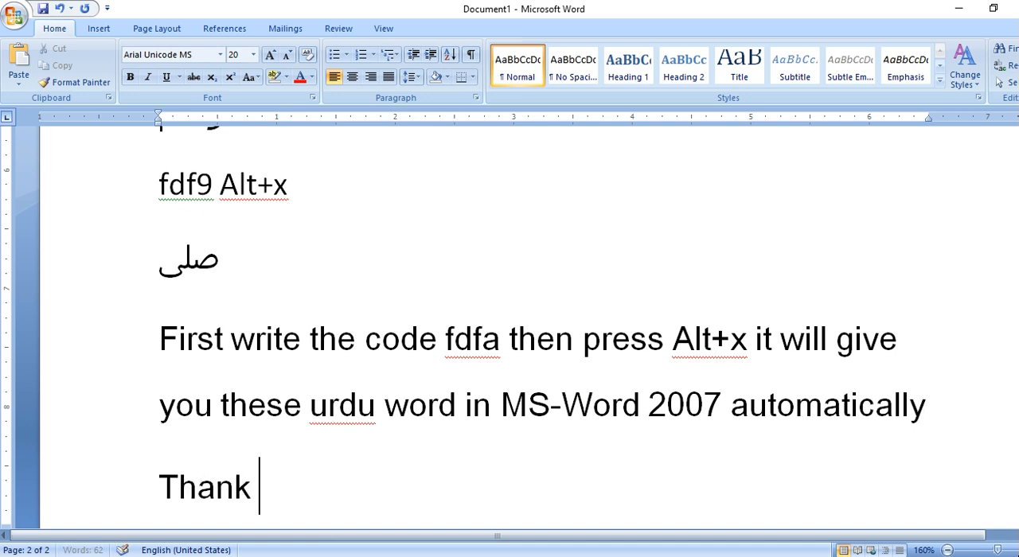
type("for ")
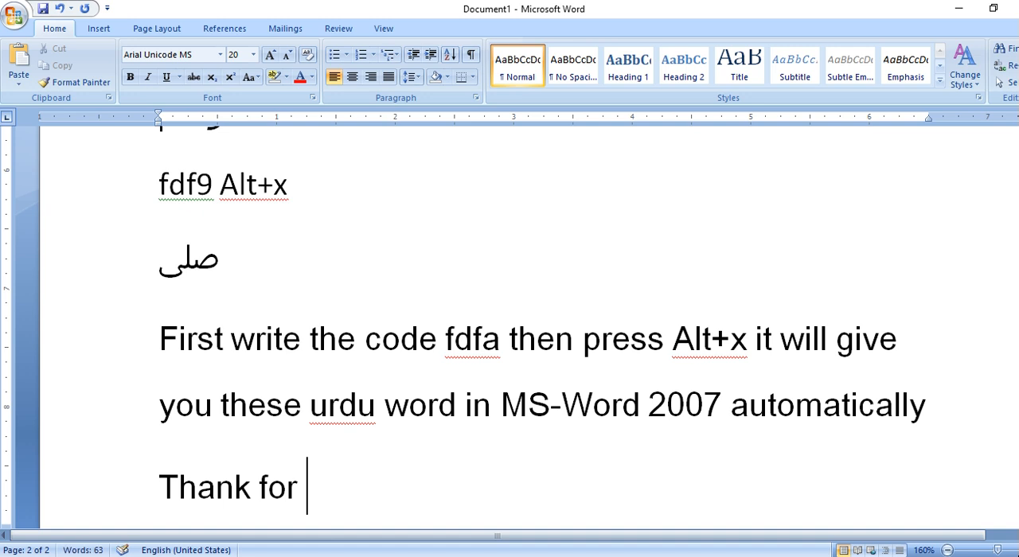
type("watching")
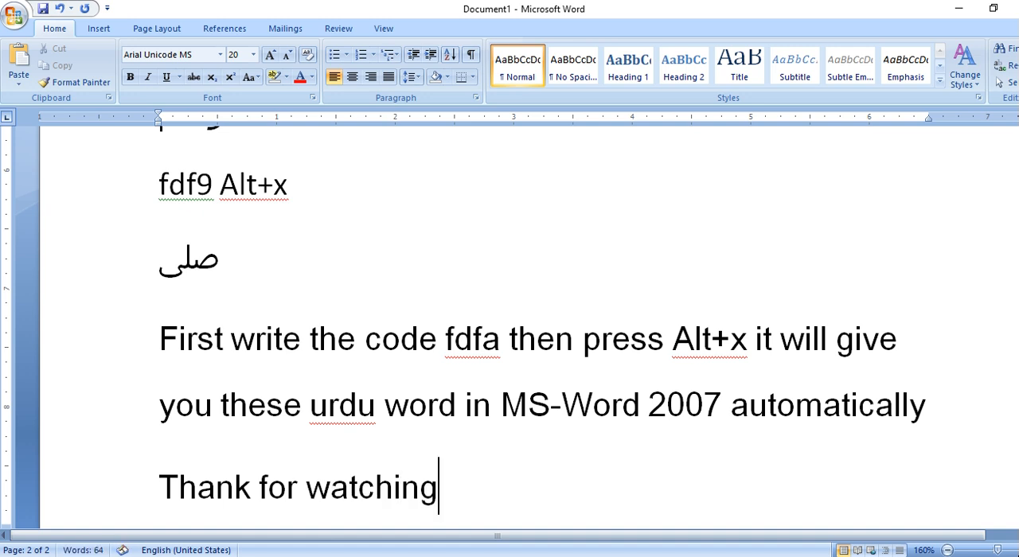
Add a closing paragraph after "Thank for watching" that reads "Like share and subscribe for more video".
key("Return")
type("like share and su")
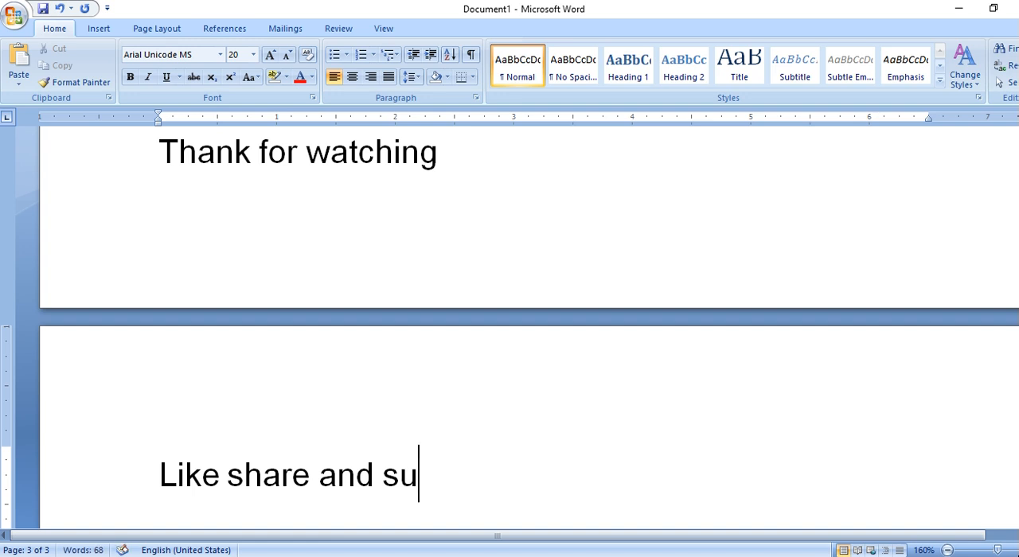
type("bscri")
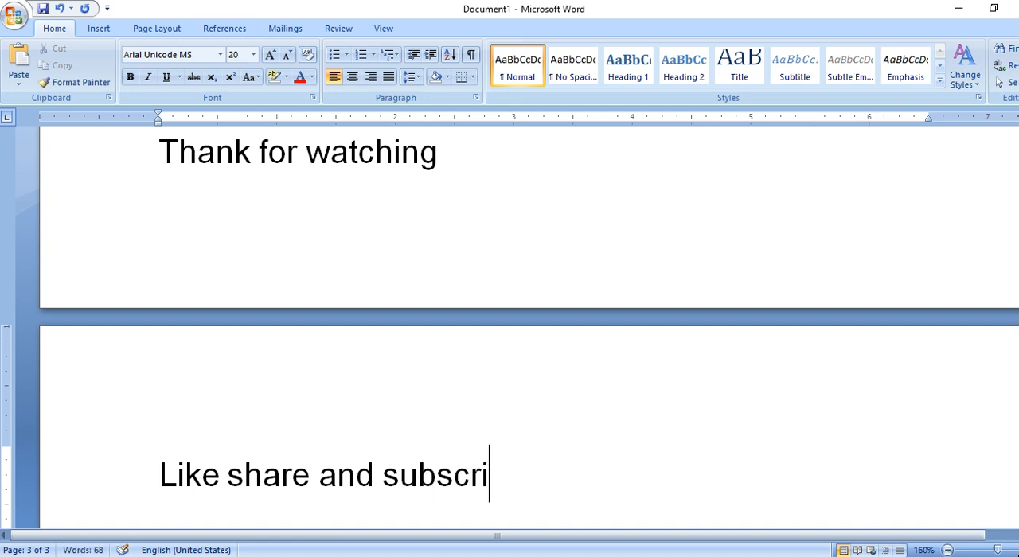
type("be for more")
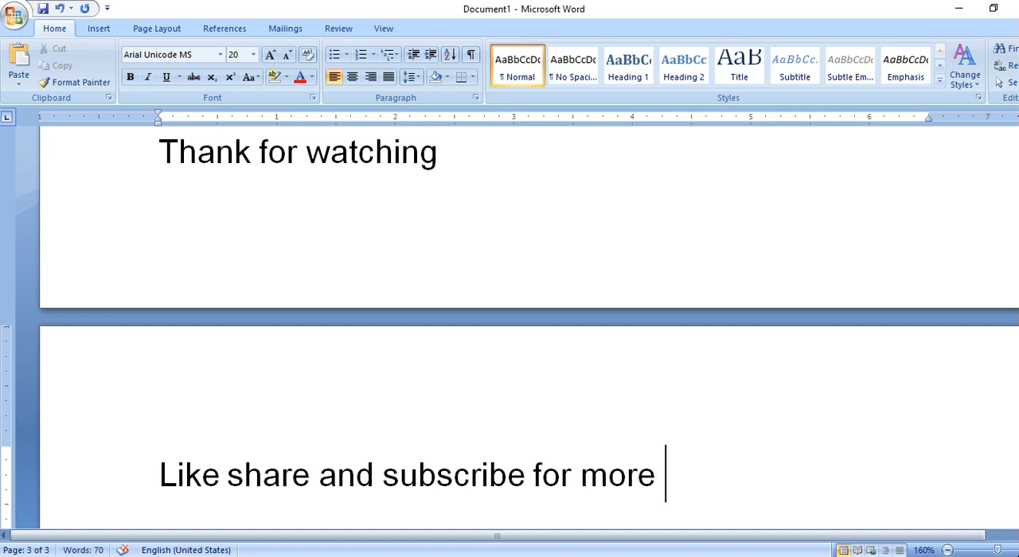
type(" video")
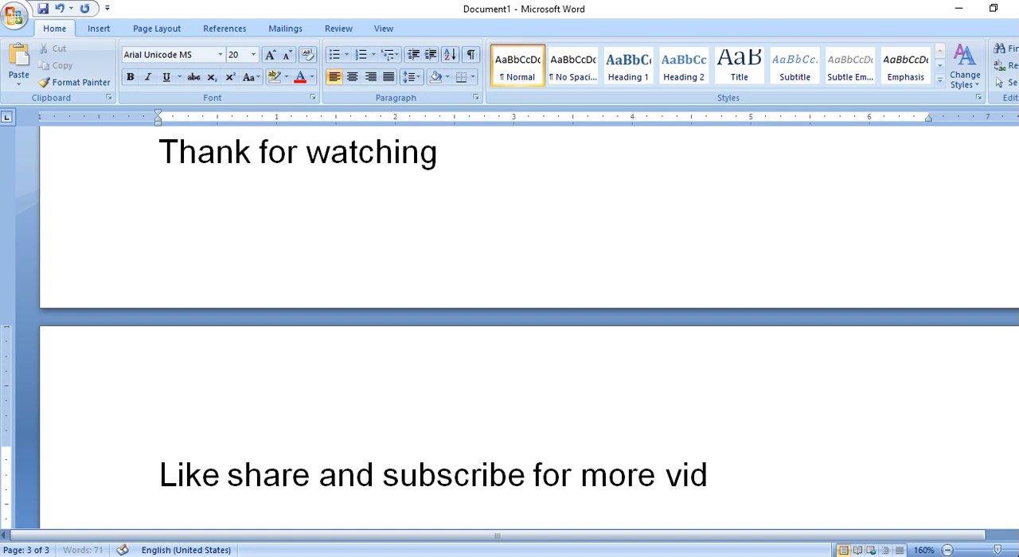